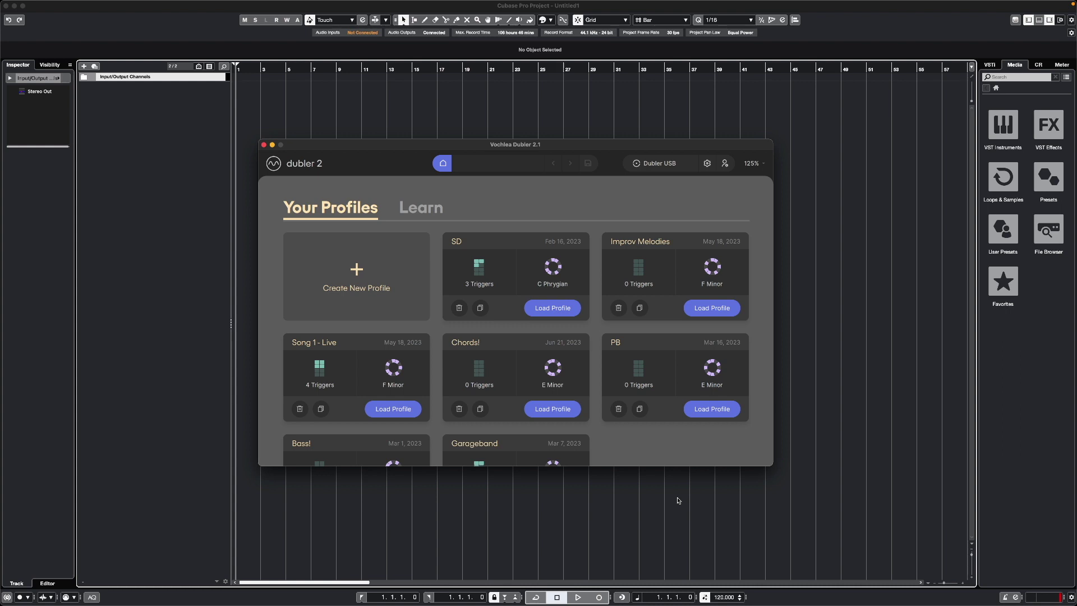
Create a new Untitled profile from the Create New Profile card in Dubler 2.
mouse_move(676, 603)
left_click(387, 300)
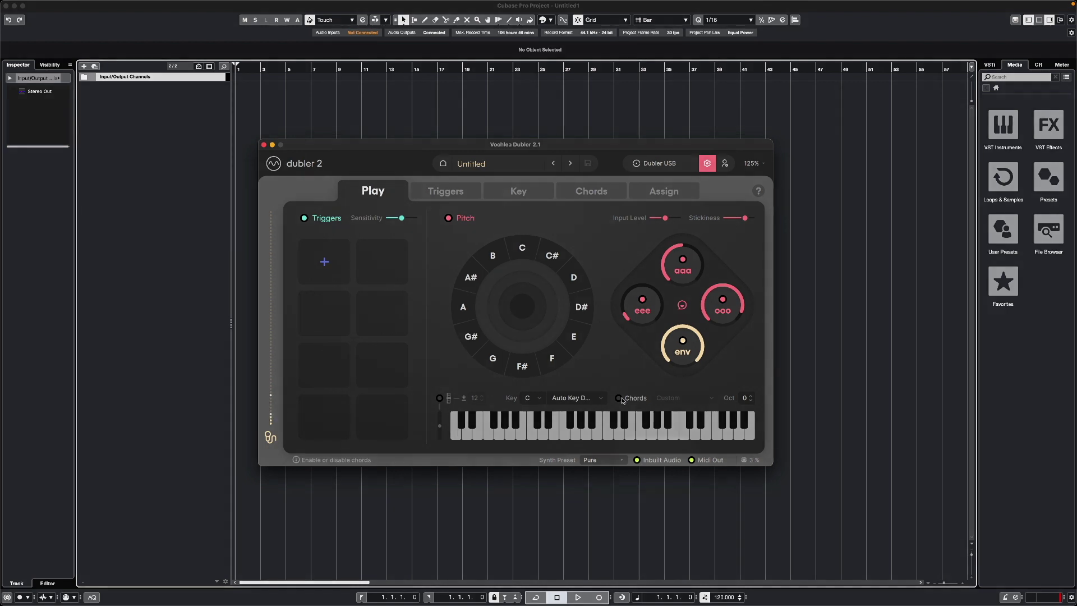
Dismiss the introductory tutorial overlay on the new profile's Play page.
left_click(637, 459)
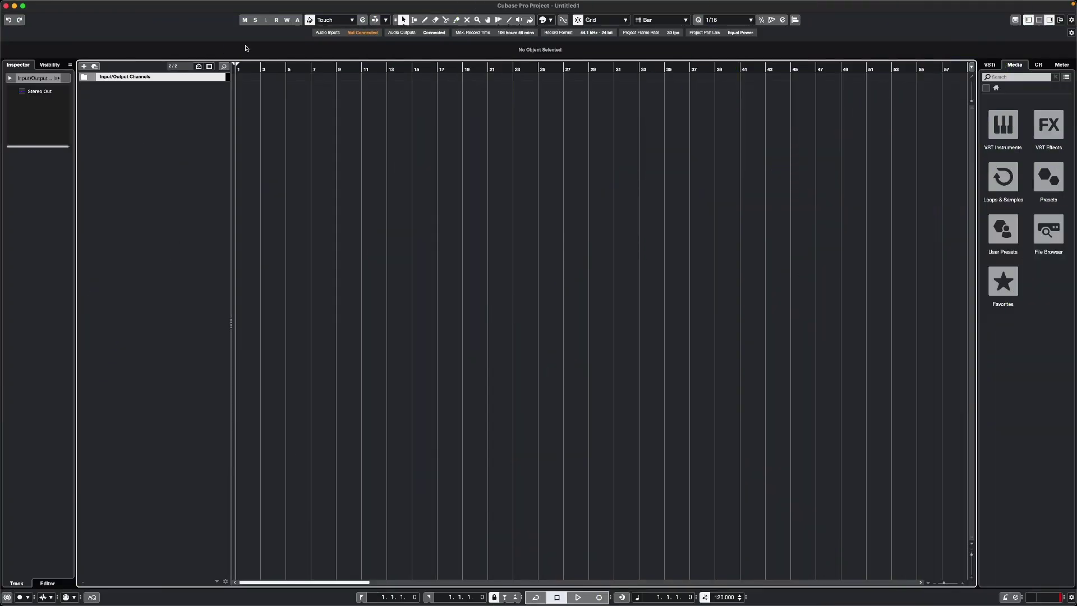
Open Studio Setup on MIDI Port Setup to check the Dubler2 input is visible and active.
left_click(249, 5)
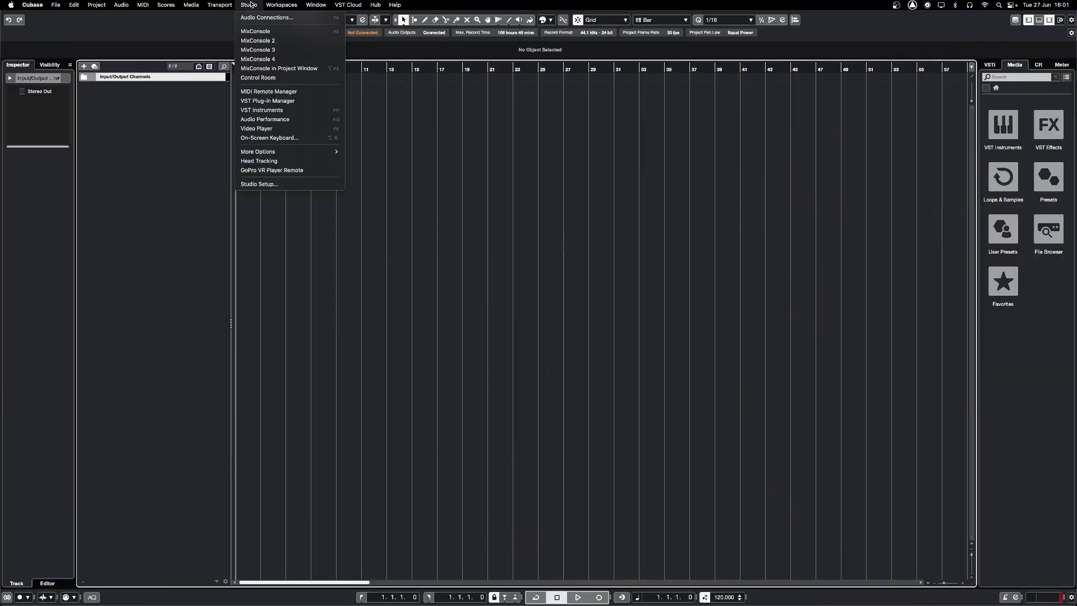
left_click(274, 184)
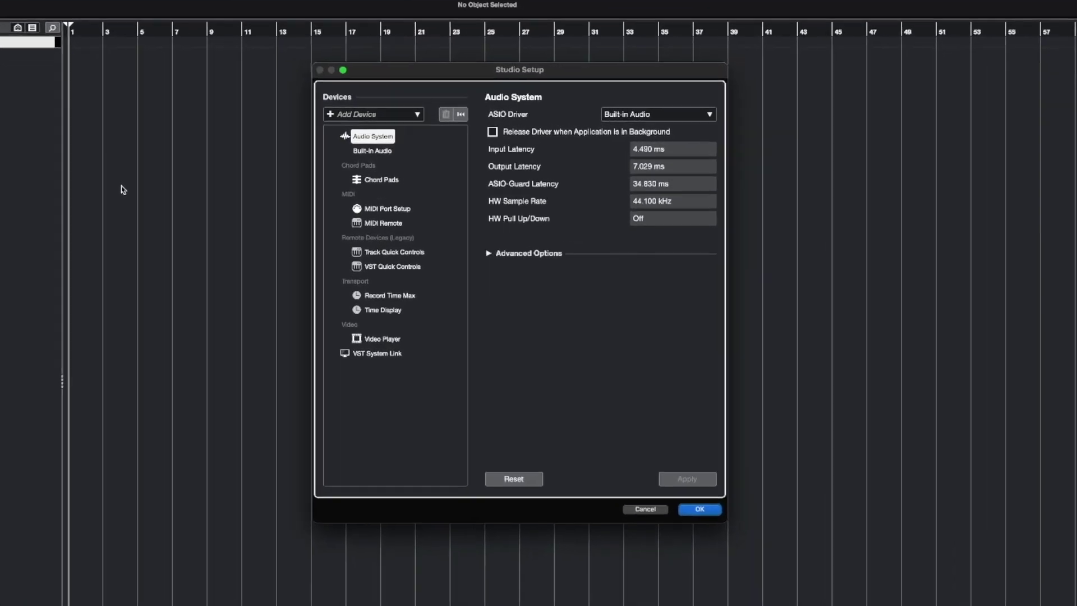
left_click(389, 213)
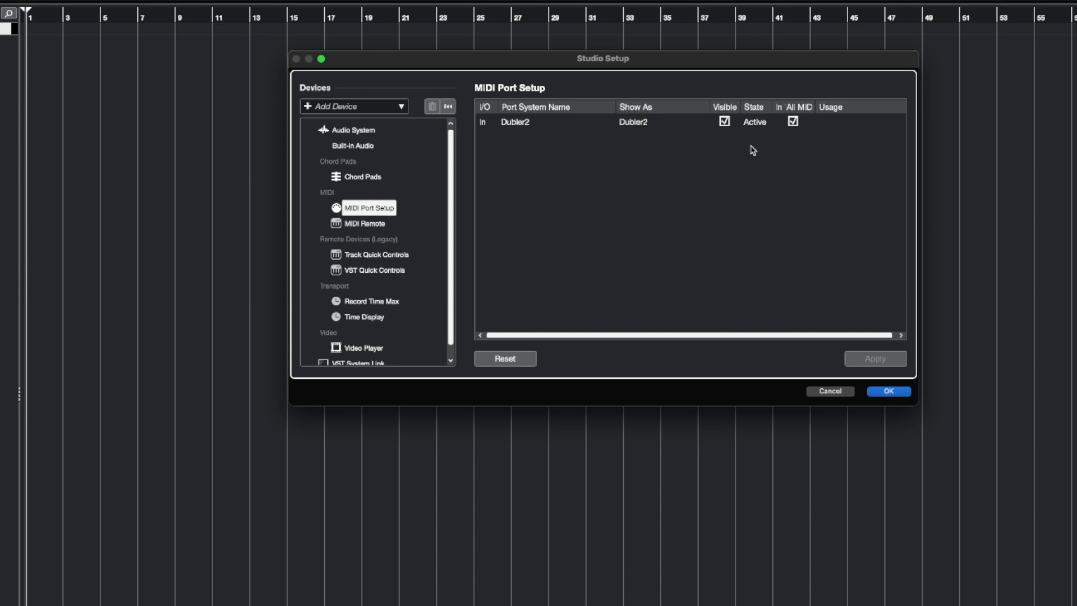
Switch the Audio System's ASIO driver to Built-in Audio.
left_click(380, 132)
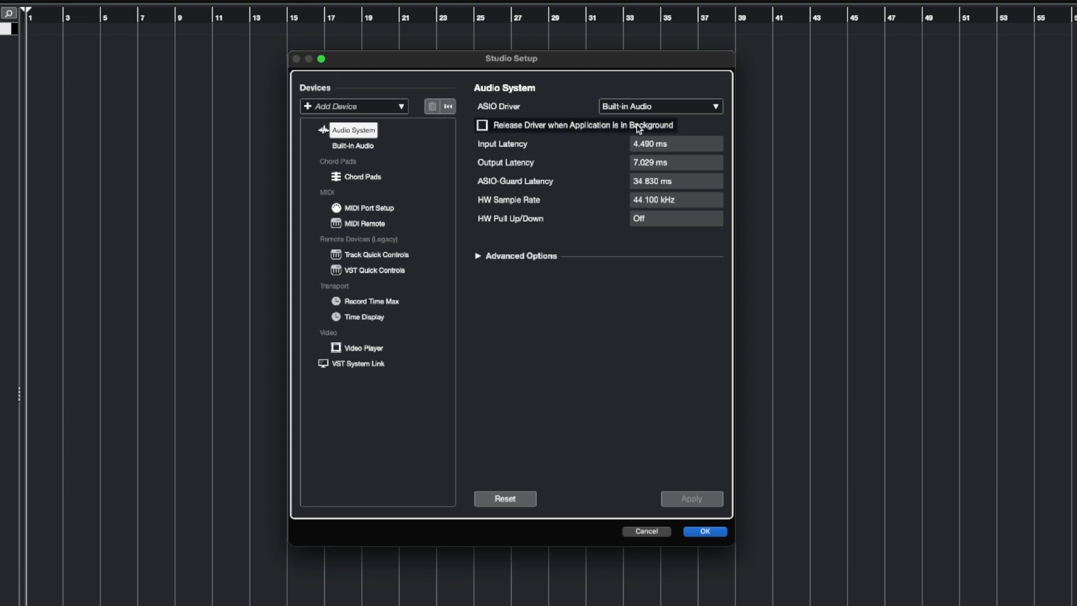
left_click(674, 108)
left_click(675, 114)
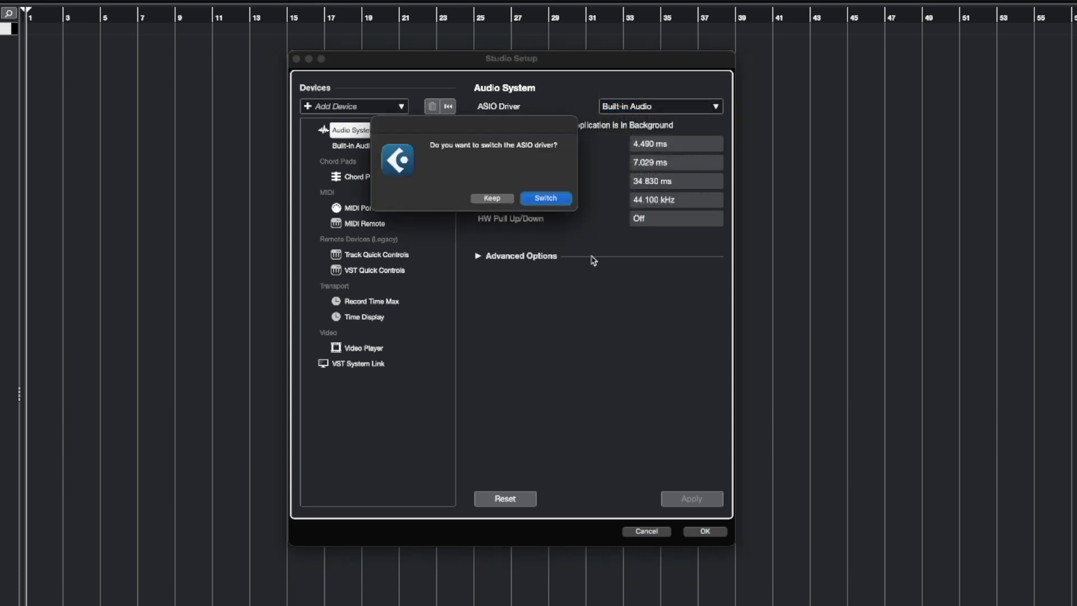
left_click(543, 197)
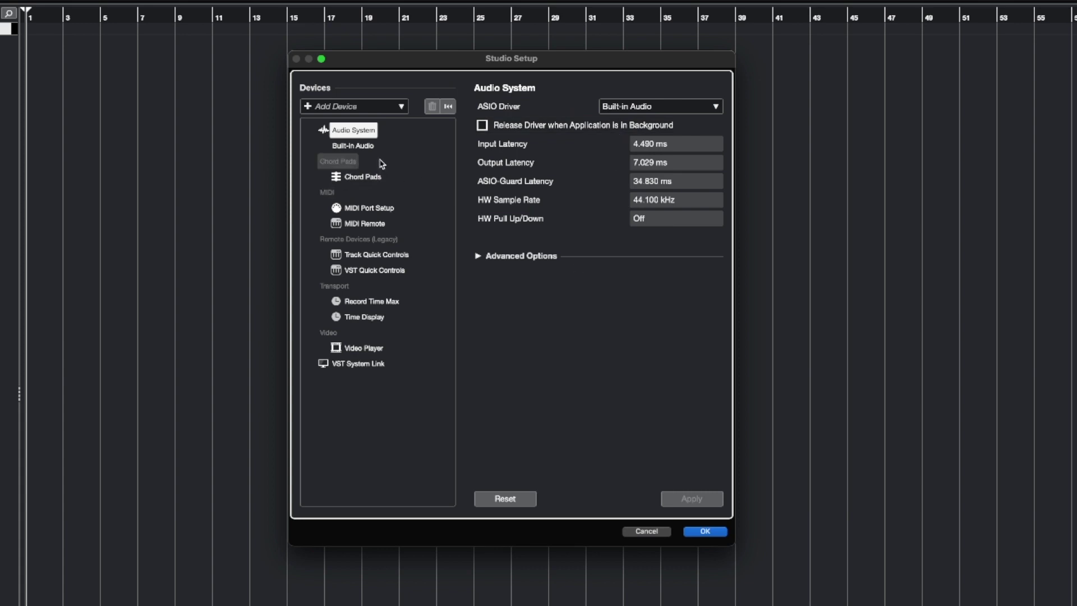
Keep the Built-in Audio buffer size at 128 samples and accept Studio Setup with OK.
left_click(353, 147)
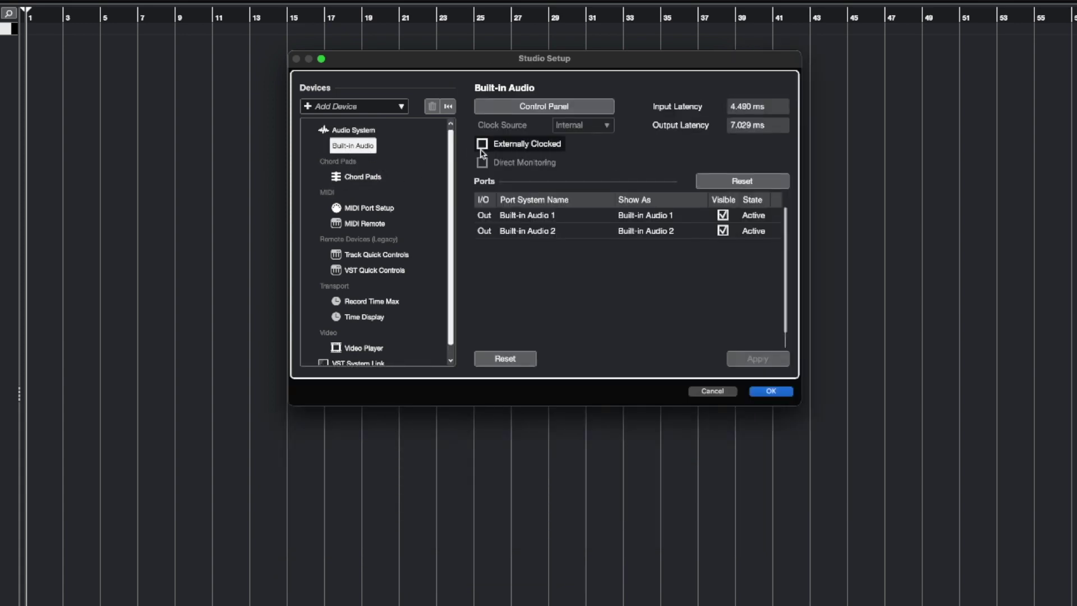
left_click(544, 110)
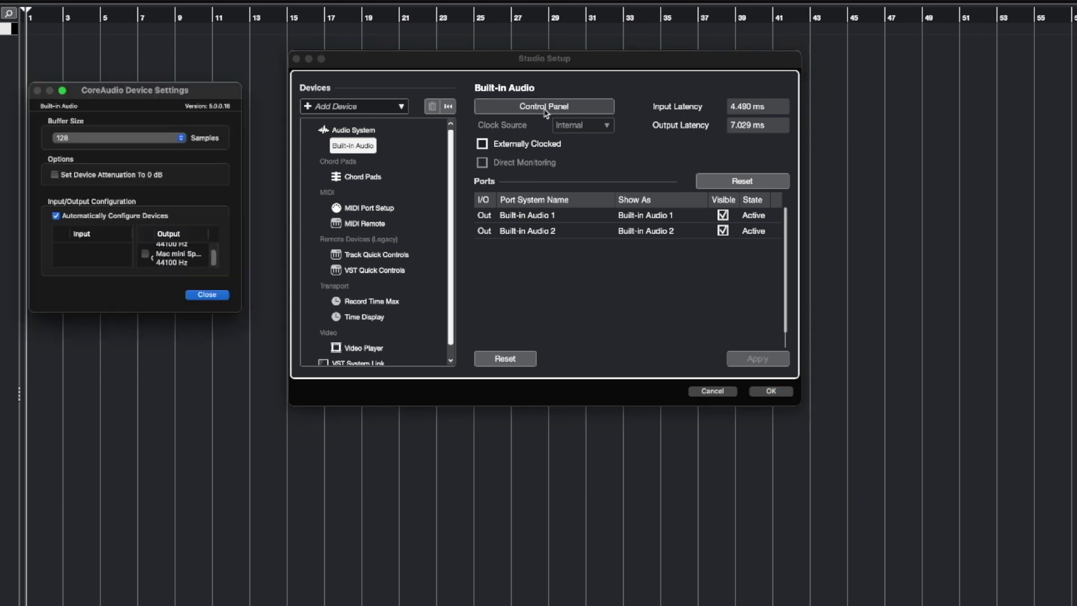
left_click(150, 138)
left_click(149, 139)
left_click(218, 296)
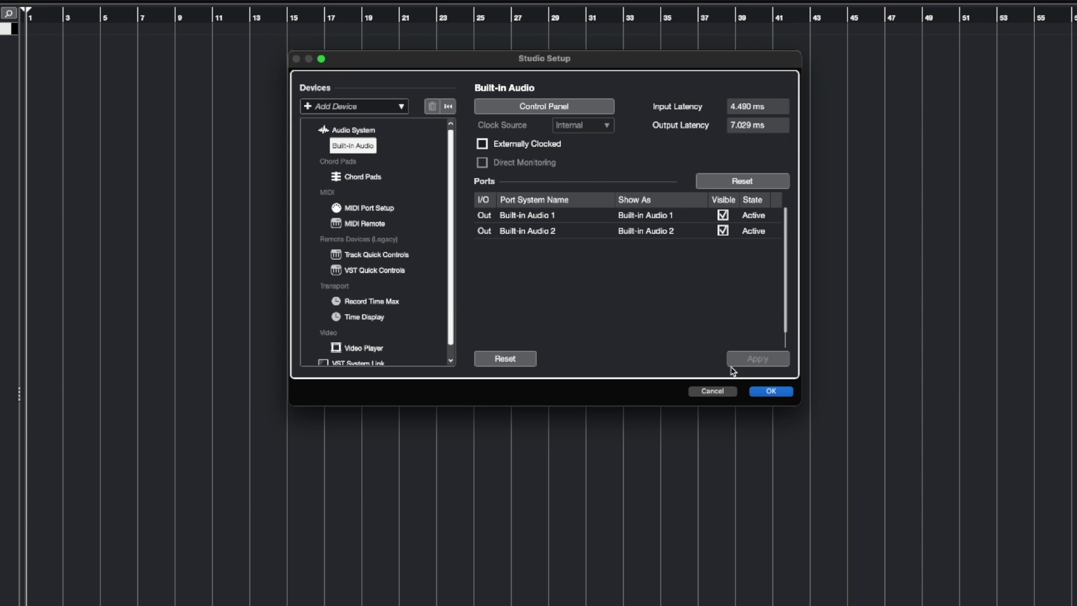
left_click(780, 390)
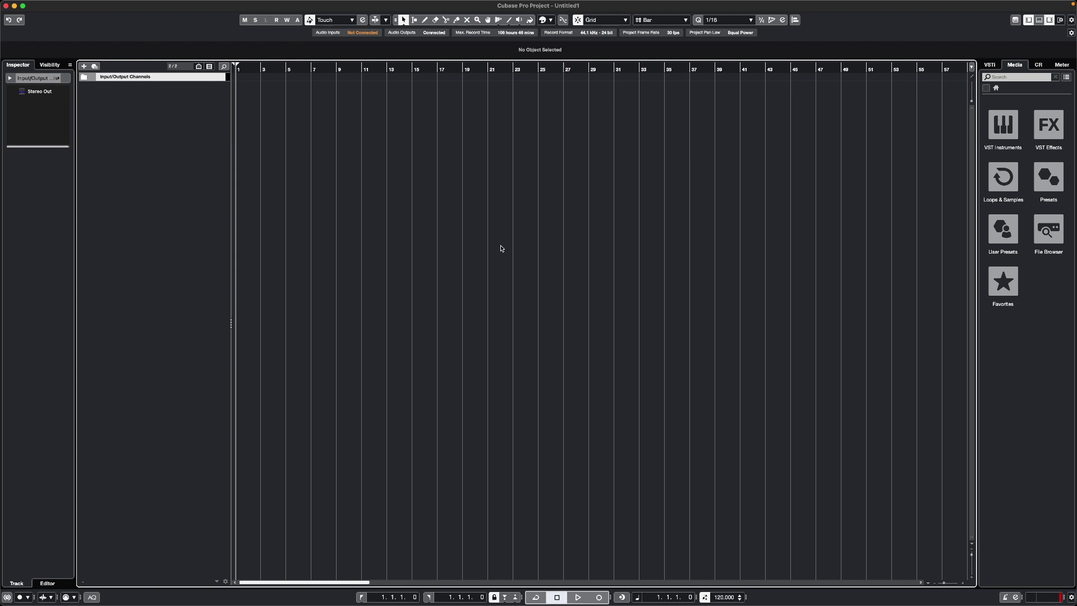
Create and train Bass Drum 1, Acoustic Snare and Closed Hi Hat triggers, then show the Play view.
left_click(676, 599)
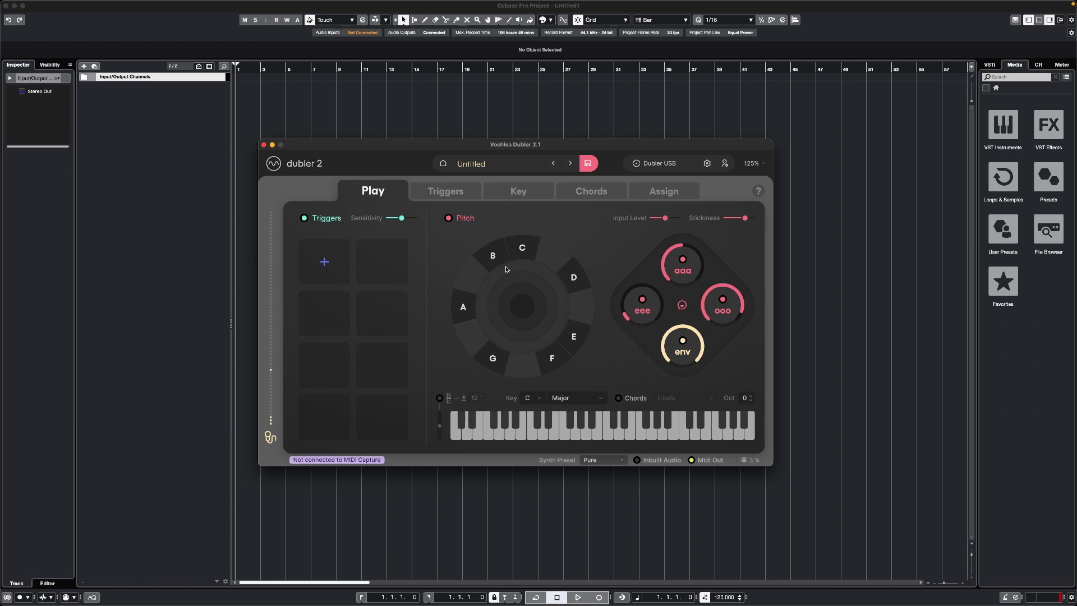
left_click(329, 272)
left_click(330, 272)
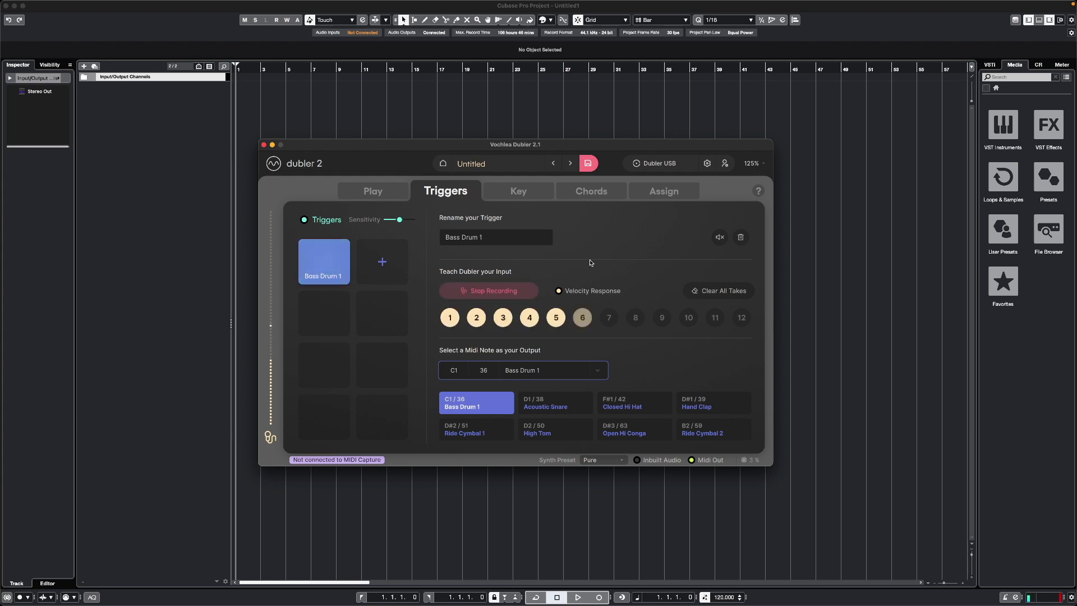
left_click(381, 263)
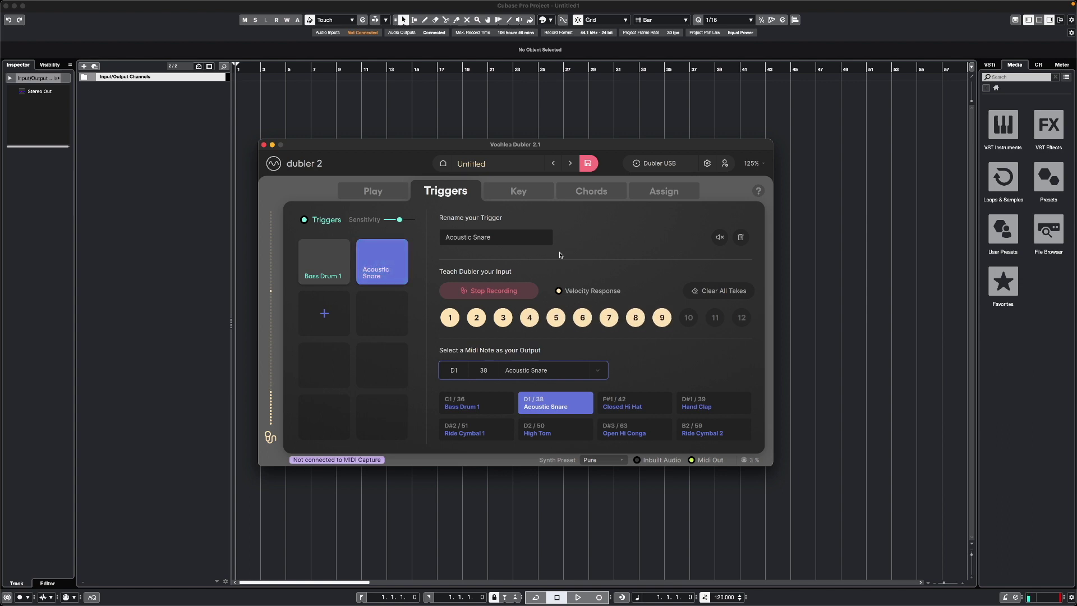
left_click(324, 313)
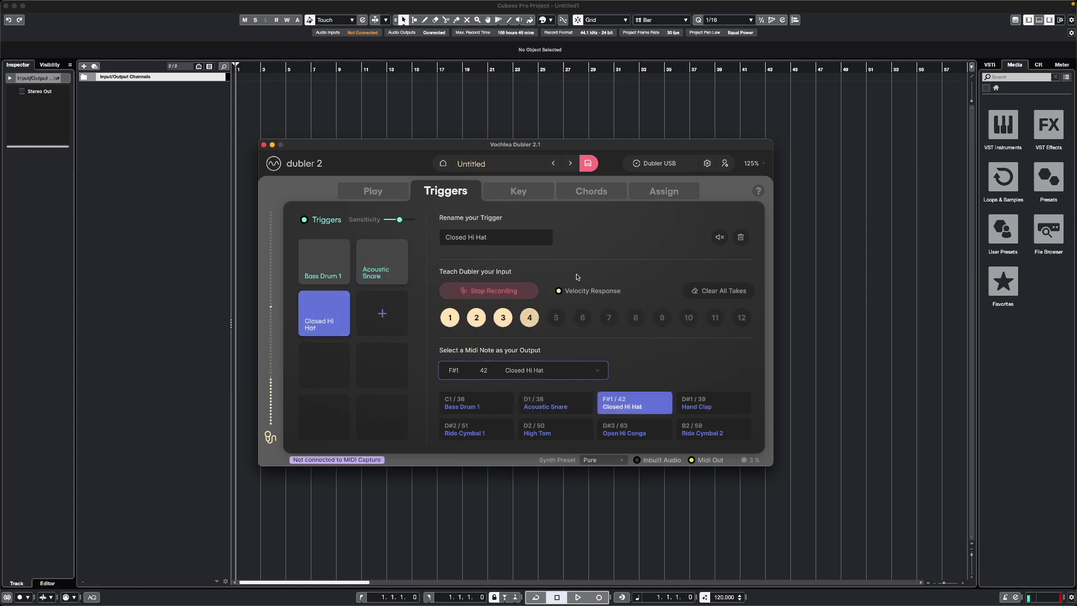
left_click(386, 195)
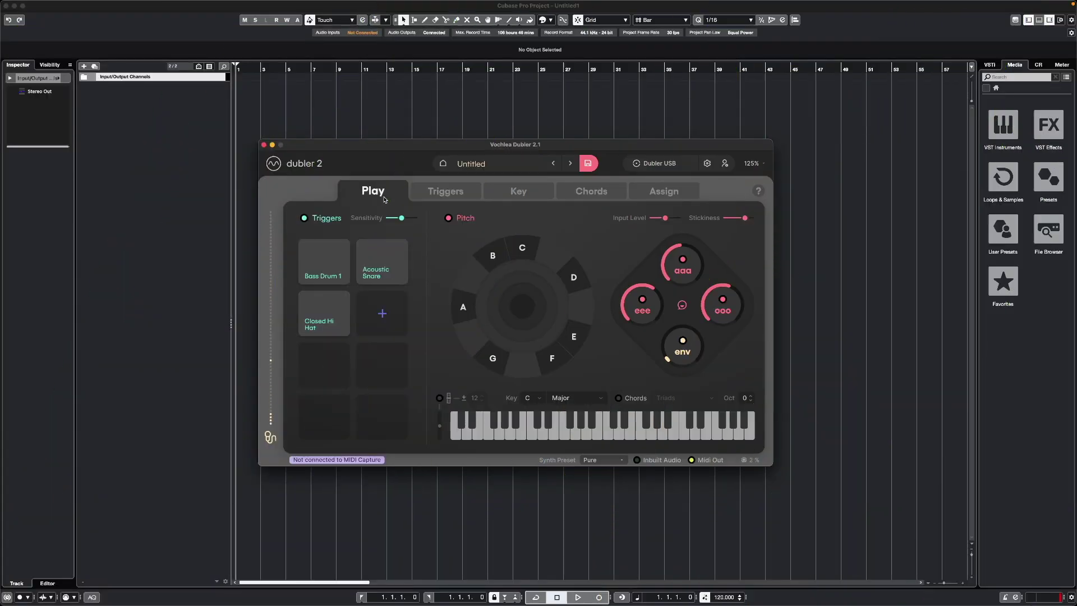
Add a Groove Agent SE instrument track to the project.
left_click(192, 103)
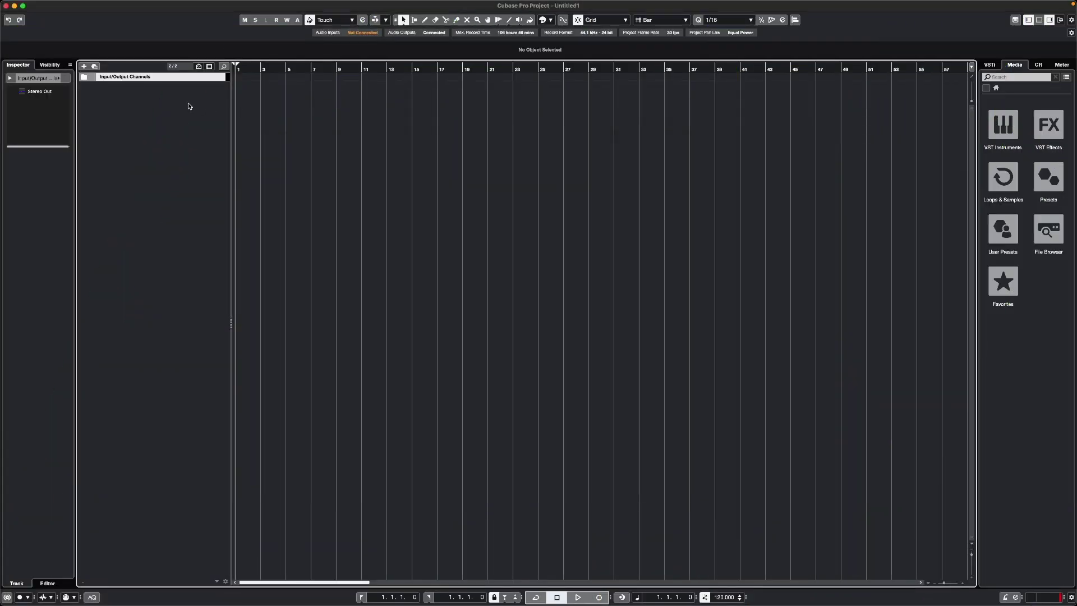
right_click(187, 105)
left_click(216, 120)
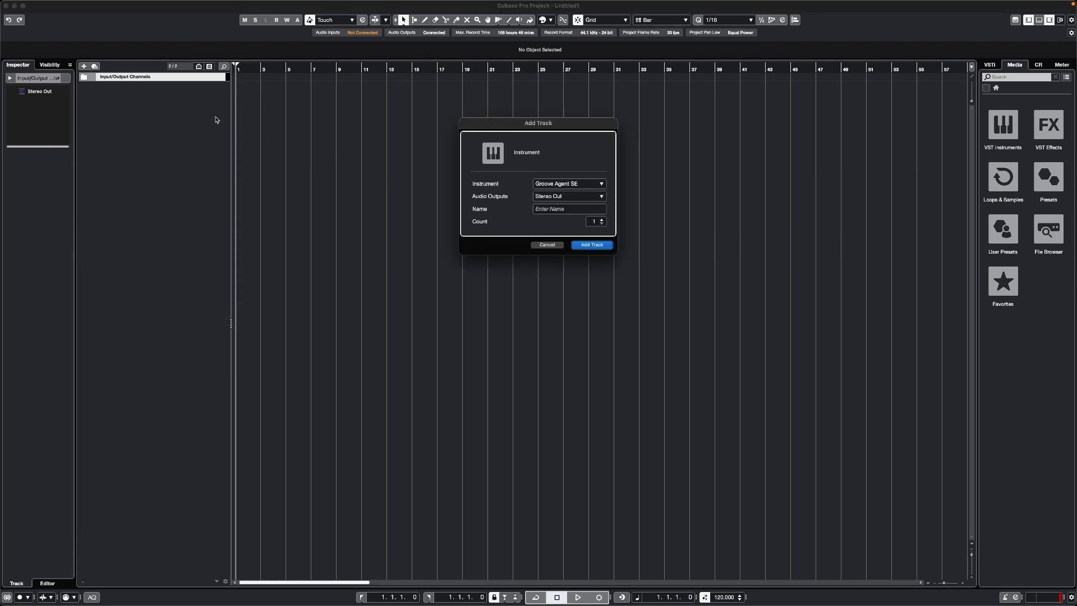
left_click(567, 186)
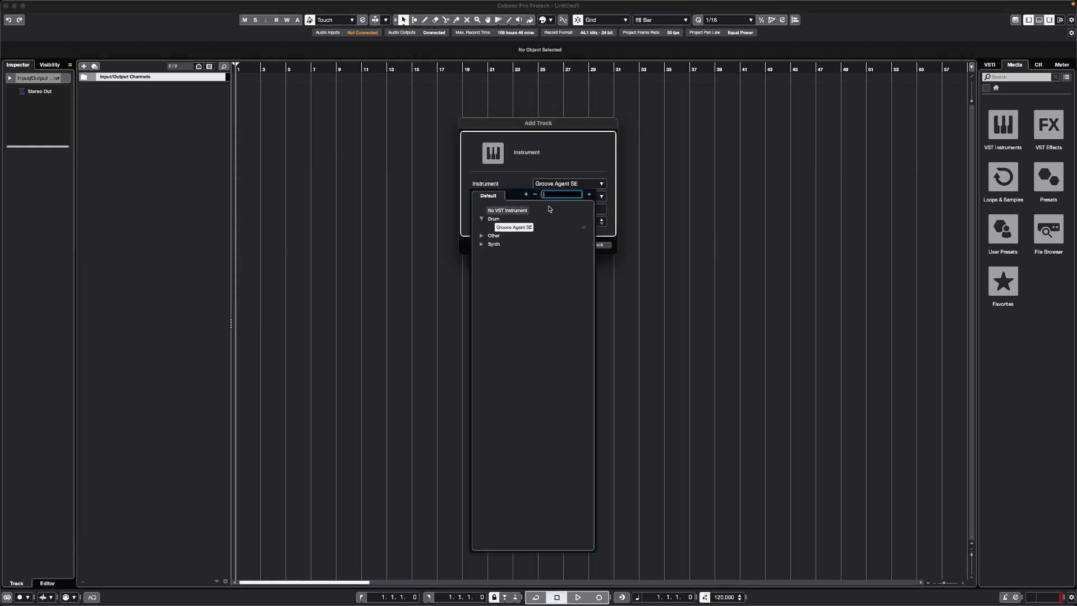
left_click(528, 225)
left_click(594, 245)
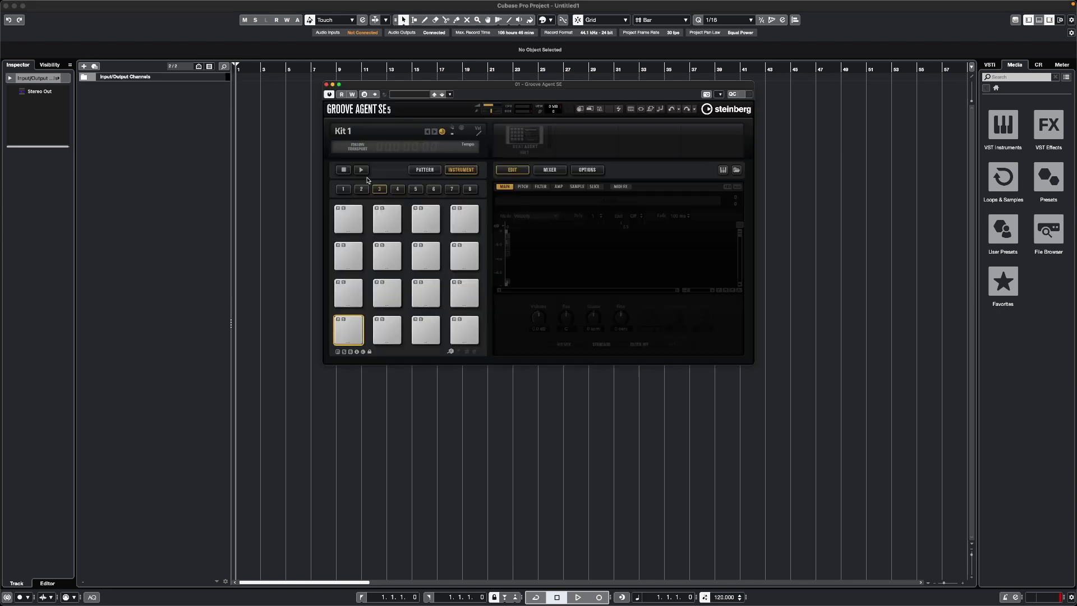
Load the D&B drum kit preset into Groove Agent SE.
left_click(412, 97)
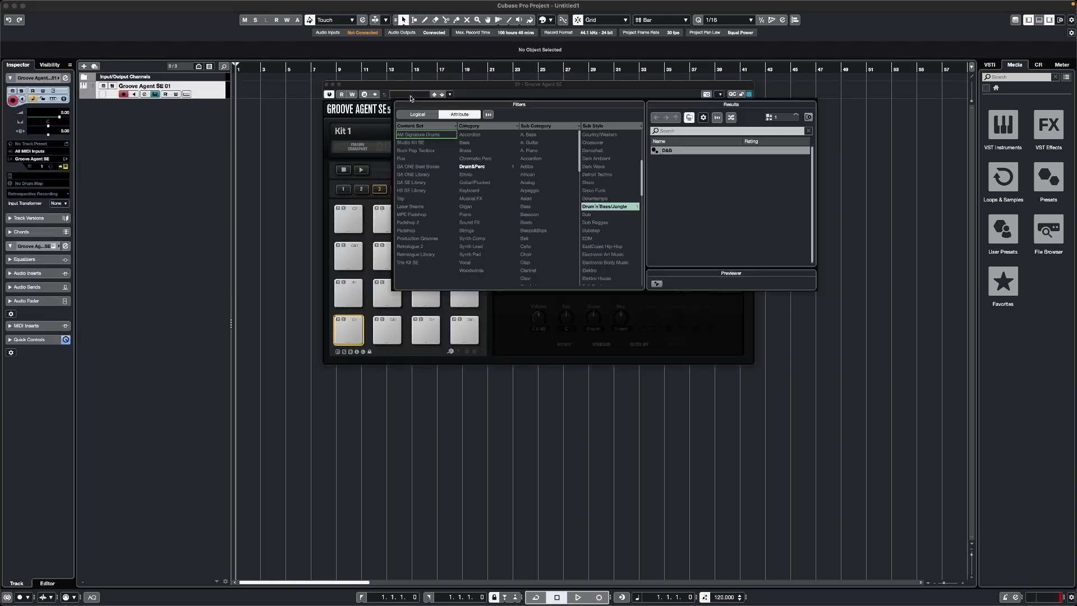
double_click(674, 169)
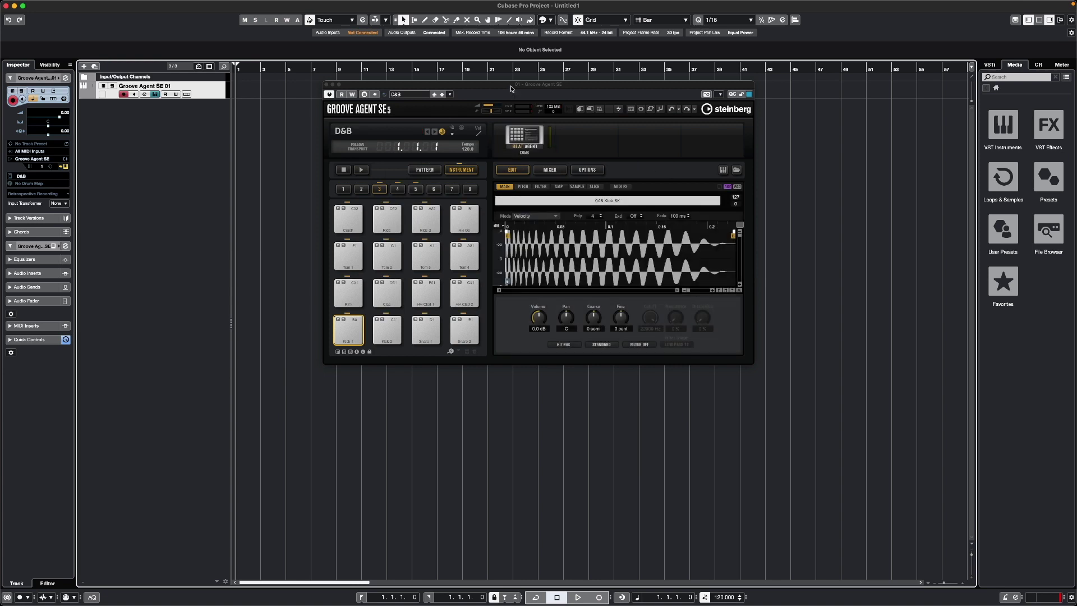
left_click_drag(511, 88, 492, 140)
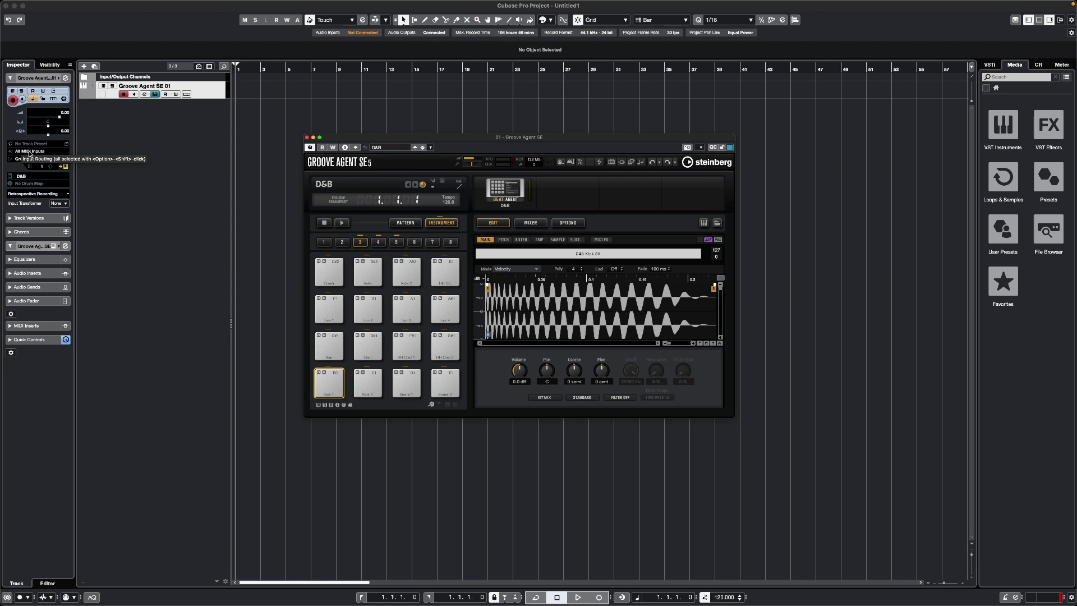
Set the Groove Agent SE track's MIDI input to Dubler2 and its channel to 10.
left_click(31, 152)
left_click(41, 221)
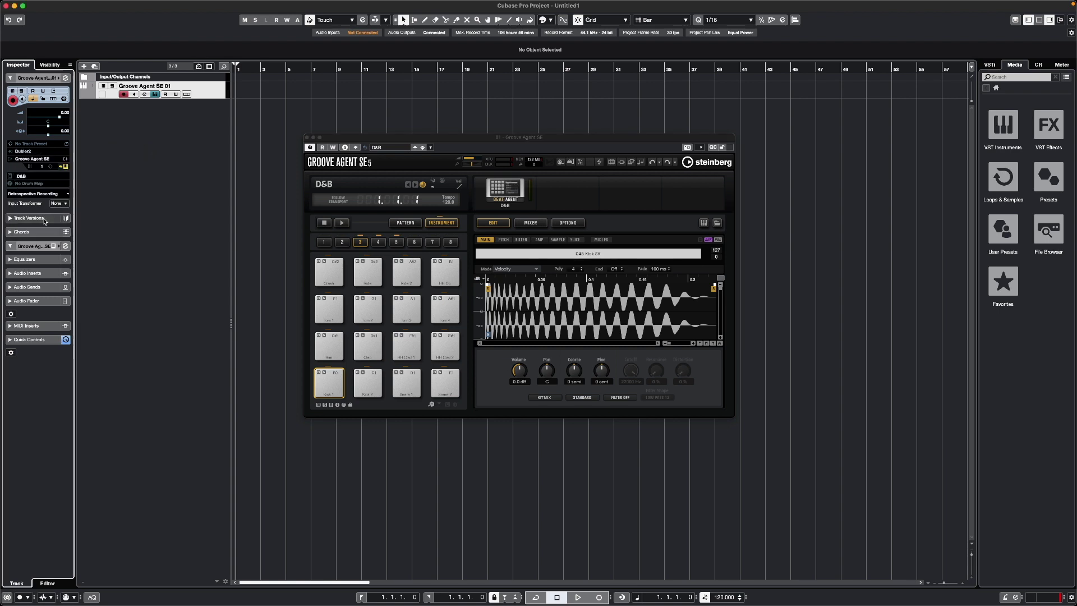
left_click(42, 167)
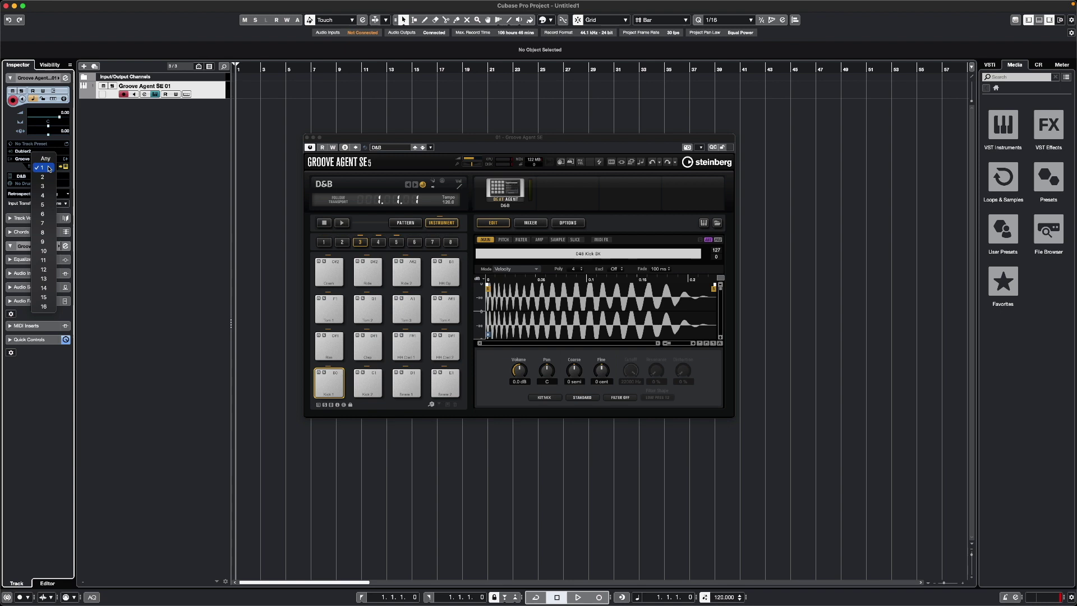
left_click(50, 251)
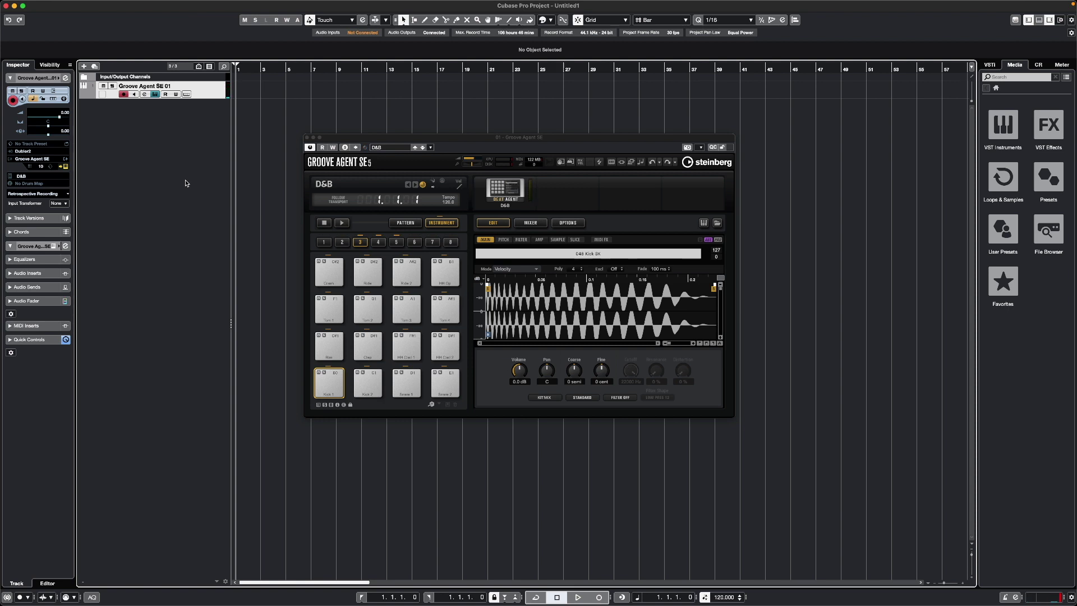
Close Groove Agent and add a Padshop instrument track from the Synth category.
left_click(306, 137)
right_click(158, 116)
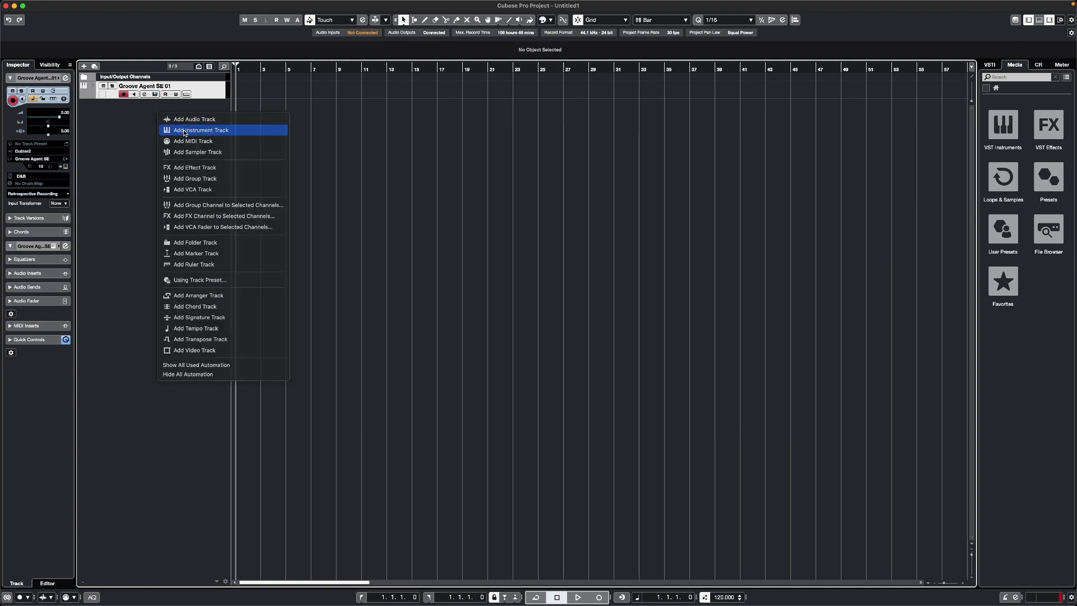
left_click(184, 130)
left_click(566, 184)
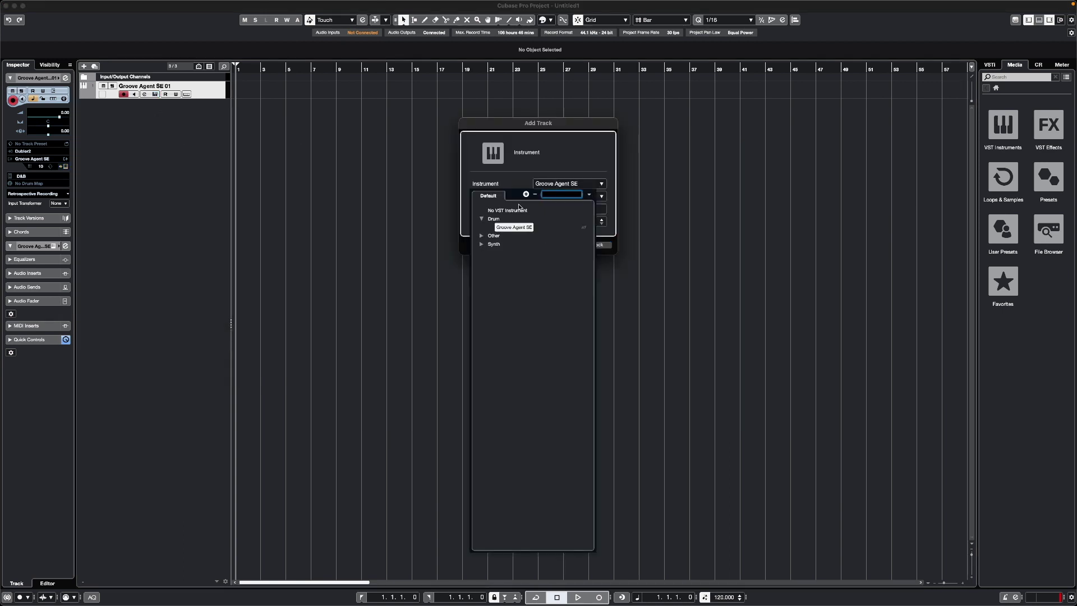
left_click(489, 245)
left_click(489, 246)
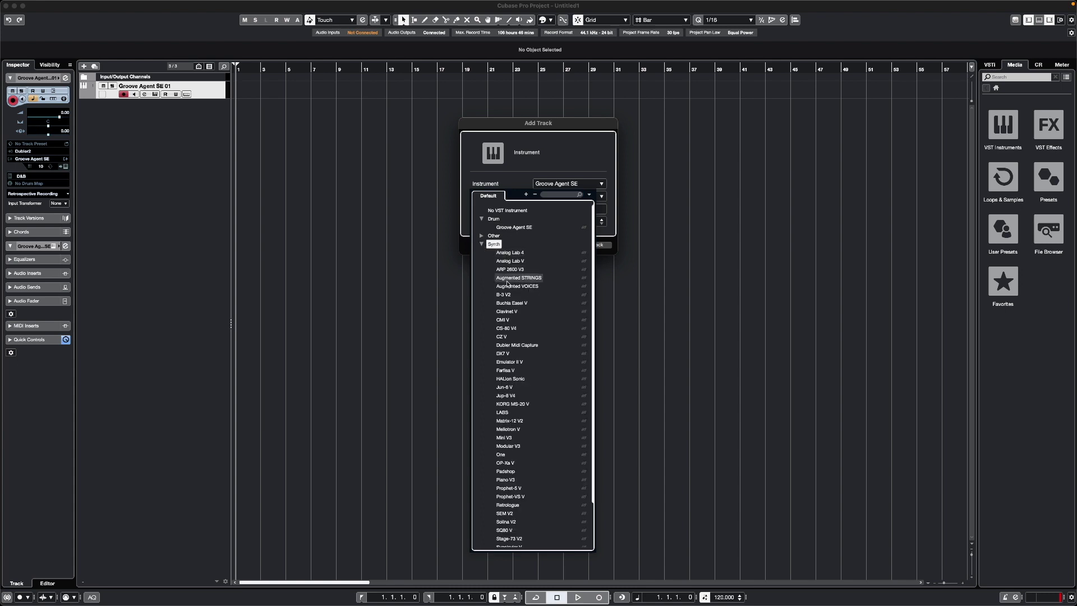
scroll(542, 340, "down", 3)
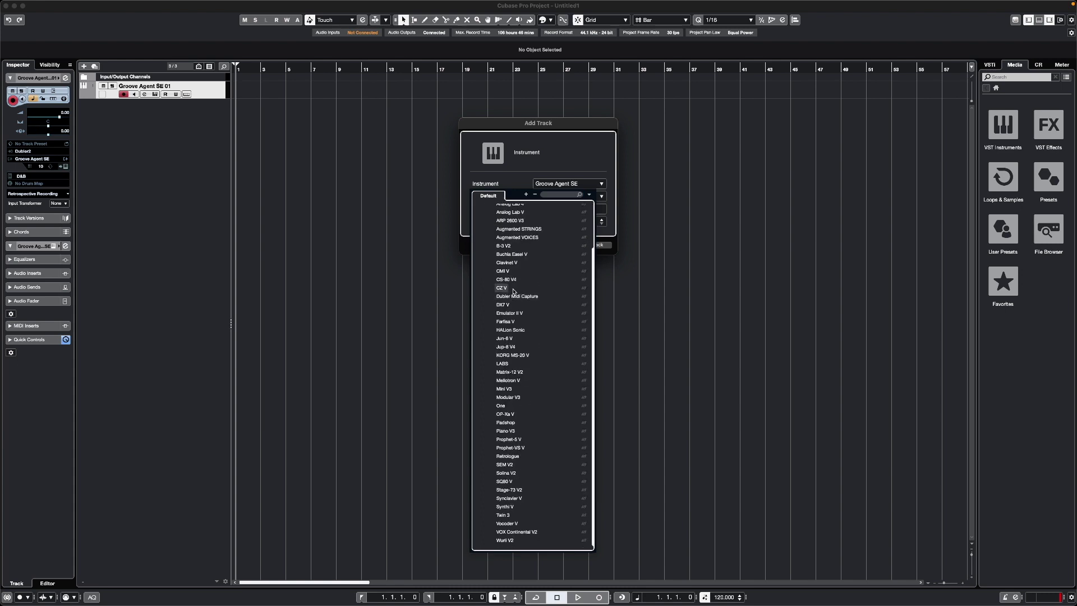
left_click(511, 422)
left_click(587, 243)
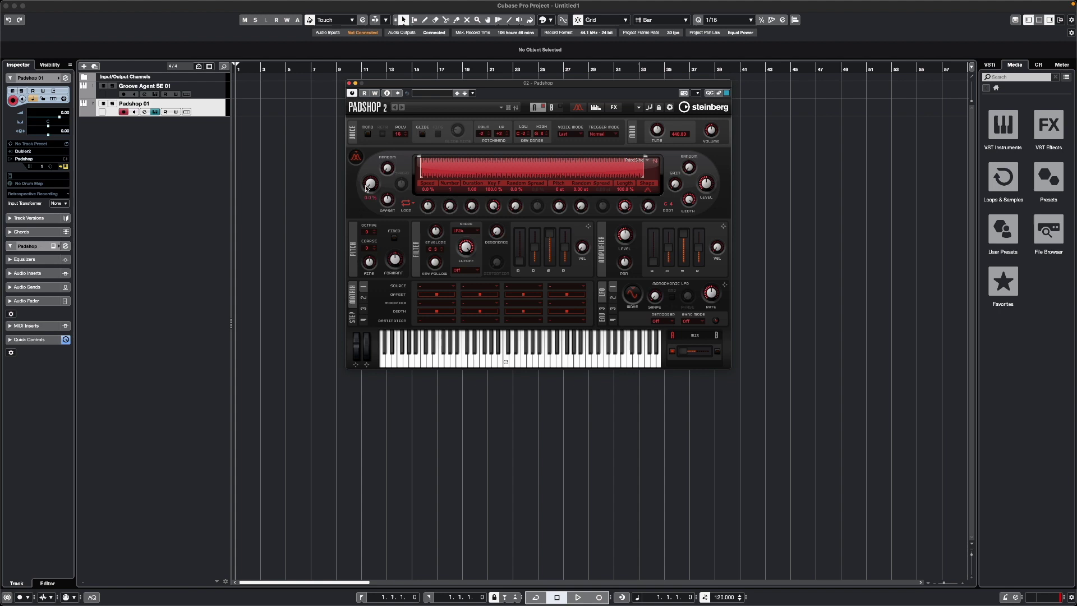
Load the Breathy Choir preset into Padshop and keep the track on MIDI channel 1.
left_click(435, 93)
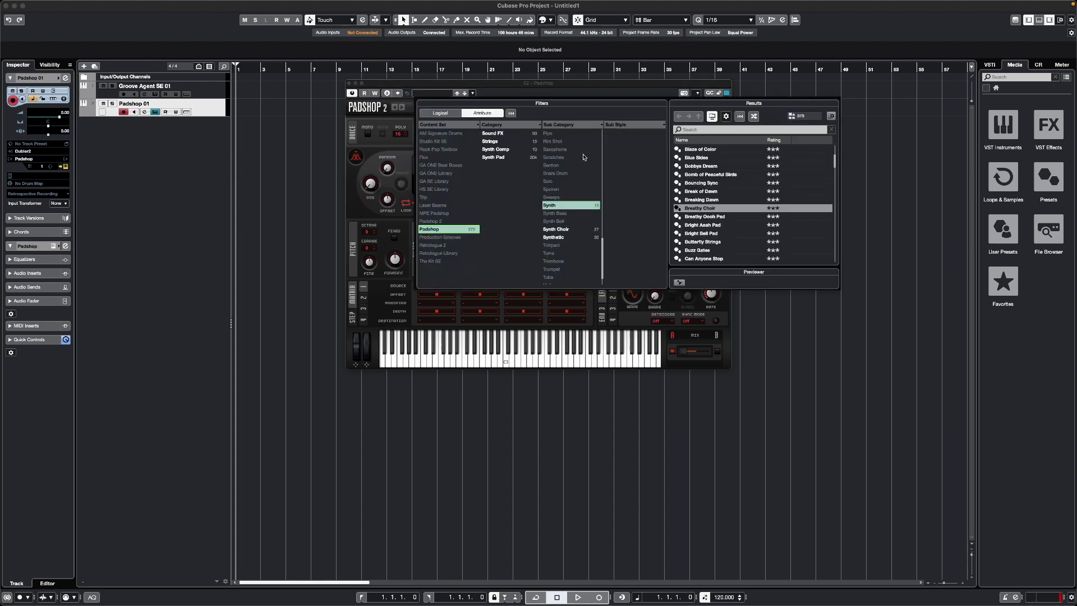
double_click(696, 213)
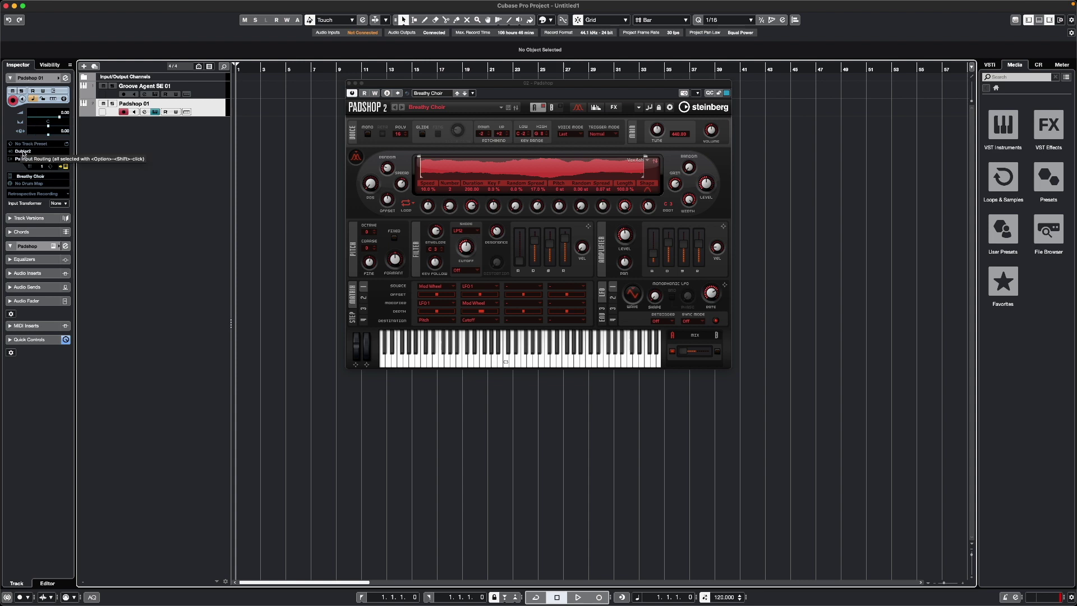
left_click(43, 167)
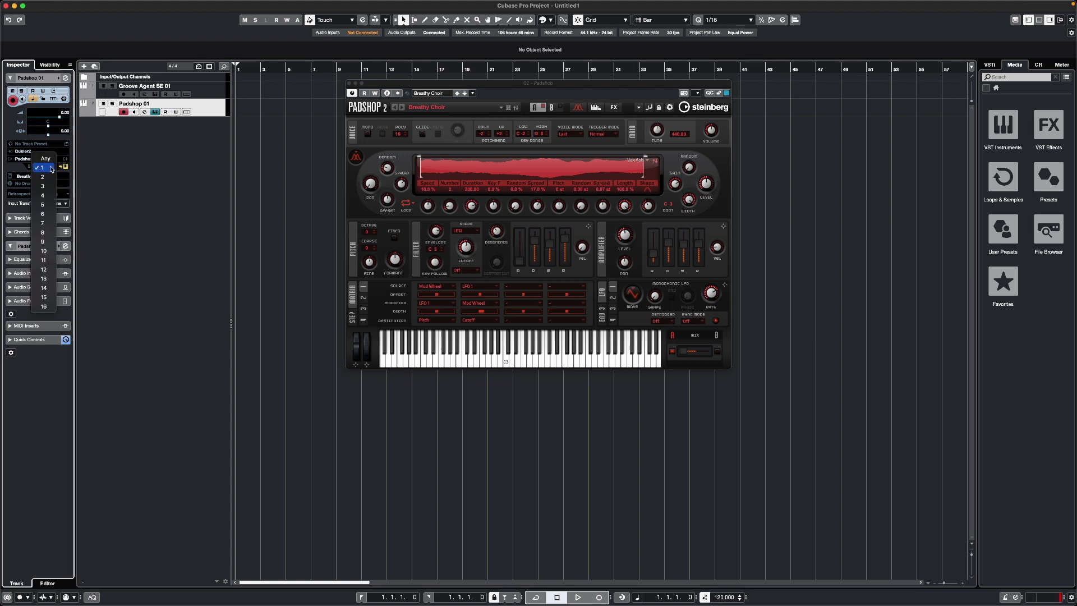
left_click(46, 170)
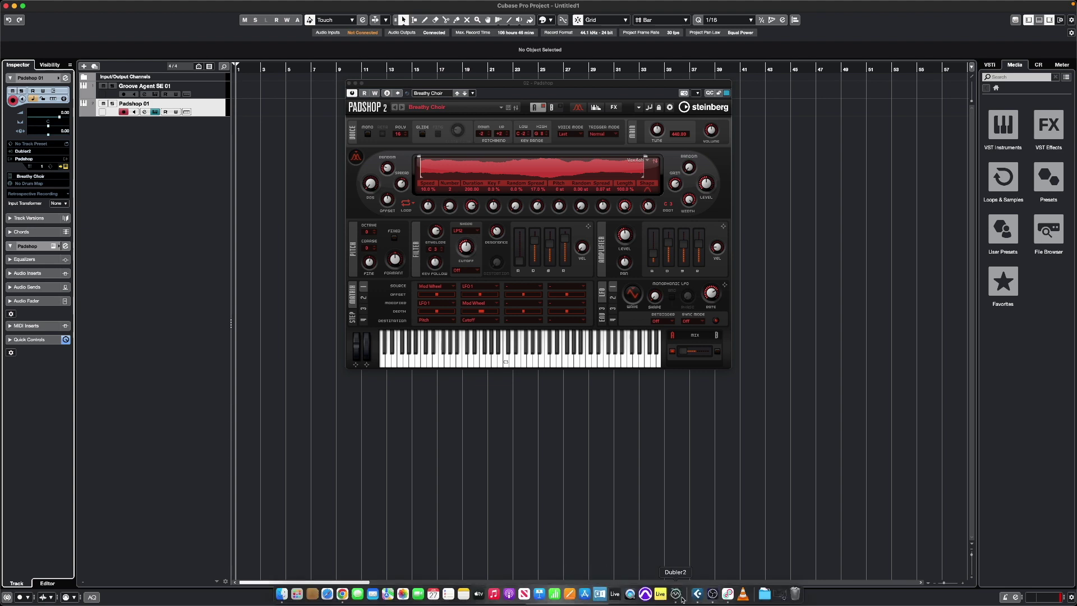
Bring up Dubler 2 and move its window lower and to the right beside the project.
left_click(651, 593)
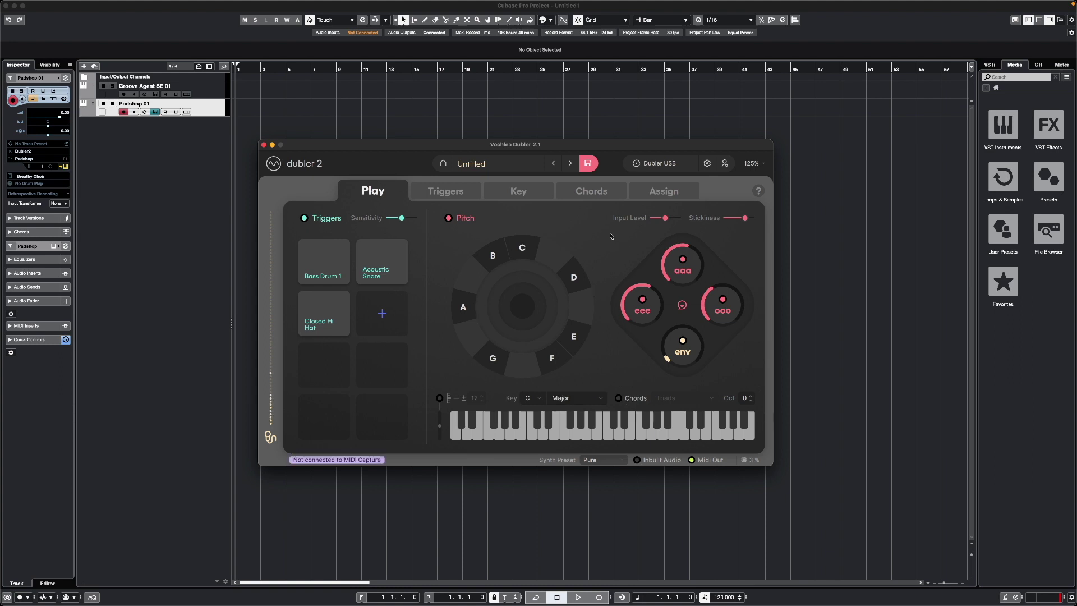
left_click_drag(608, 147, 725, 169)
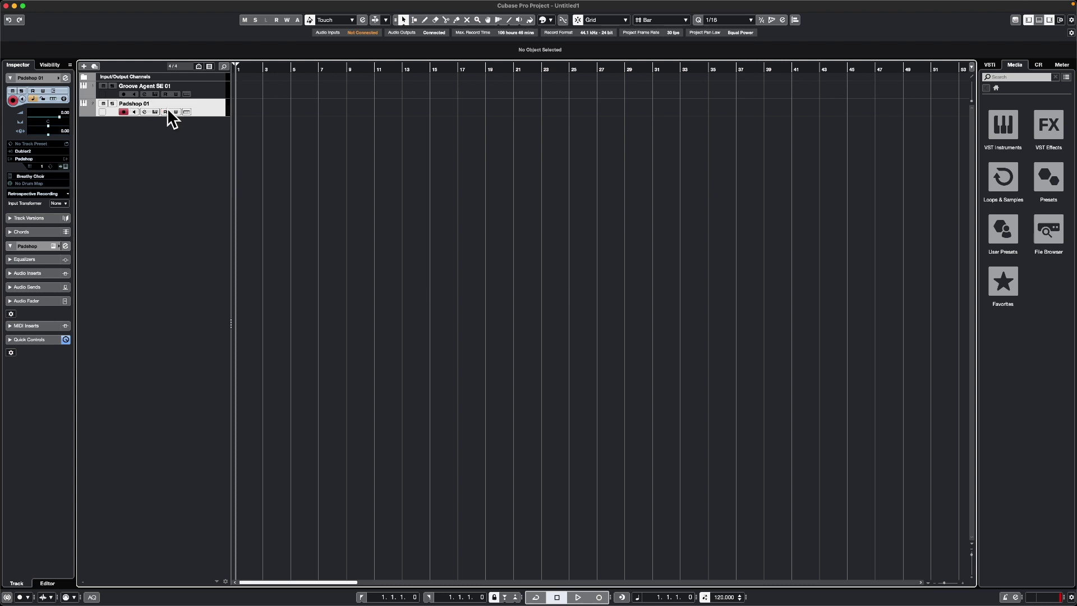
Glance at Dubler 2, then record a short MIDI part on Padshop 01.
mouse_move(633, 600)
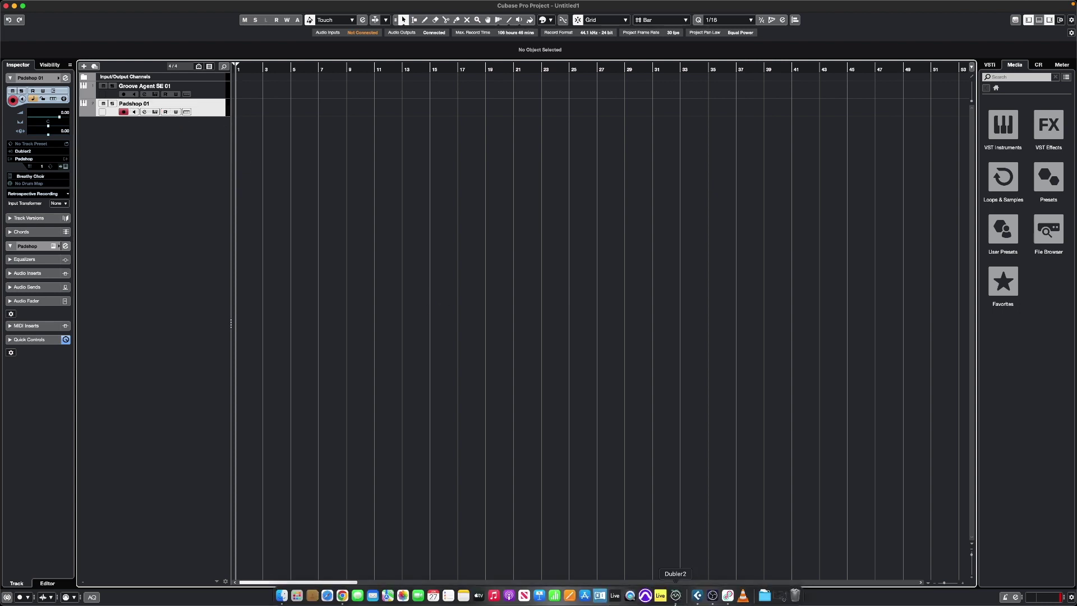
left_click(676, 597)
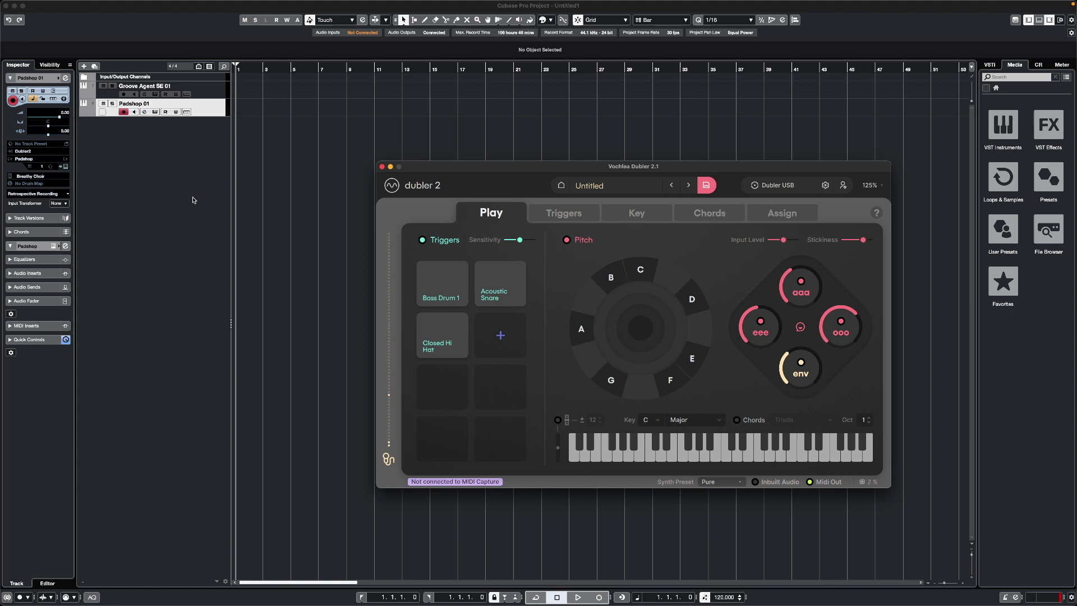
left_click(180, 185)
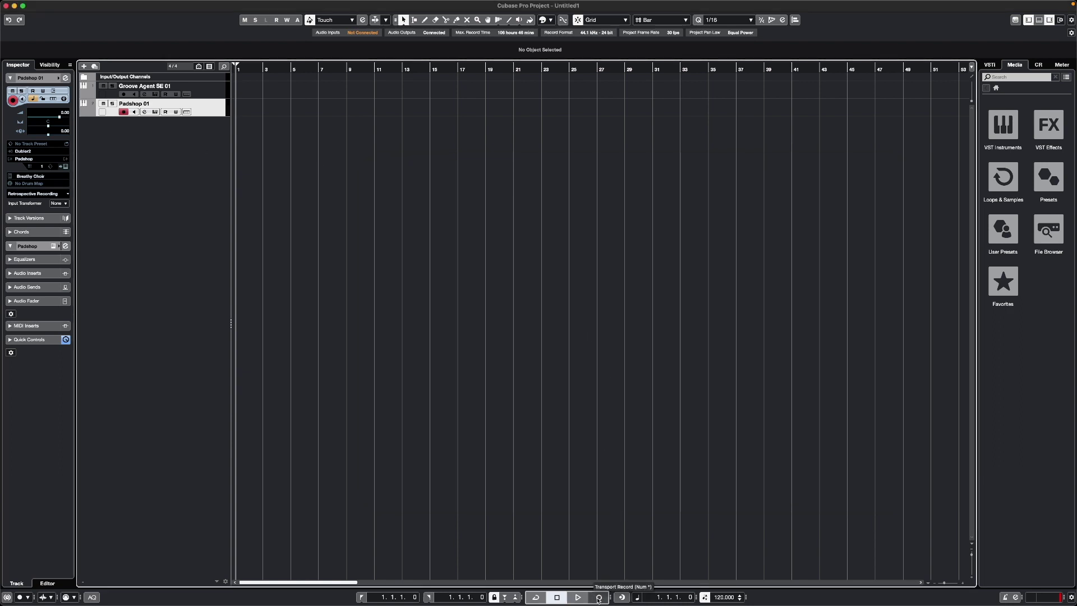
left_click(599, 597)
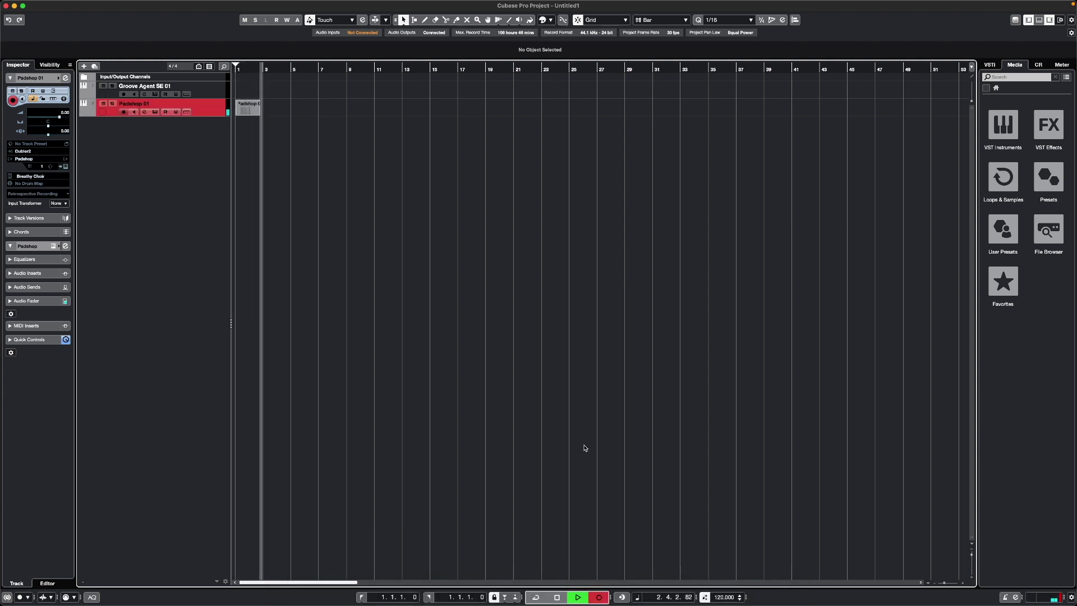
key("space")
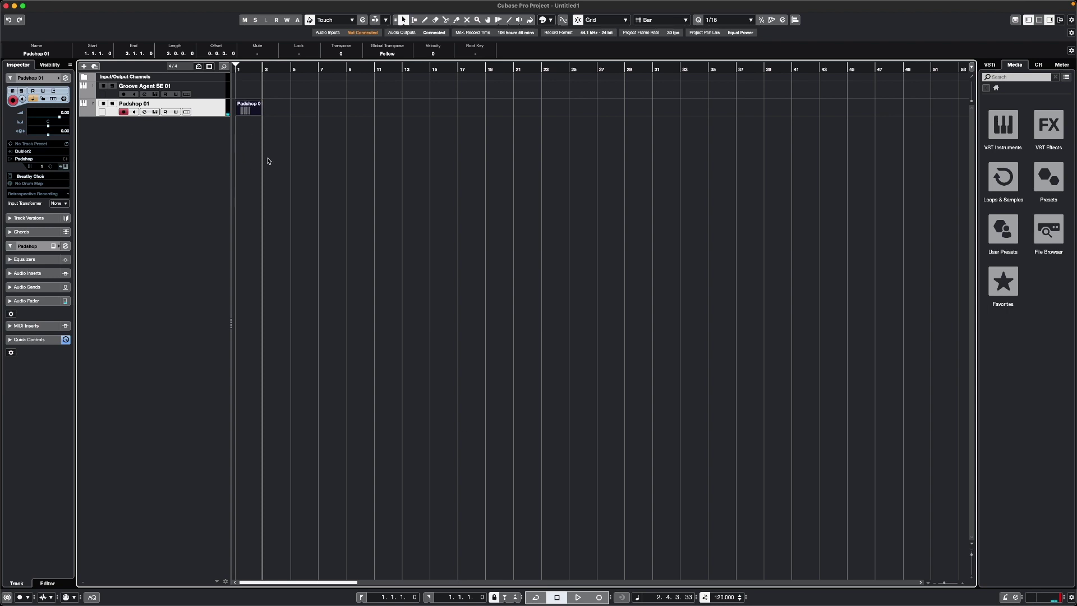
Play back the recorded Padshop 01 part from bar 1.
left_click(263, 79)
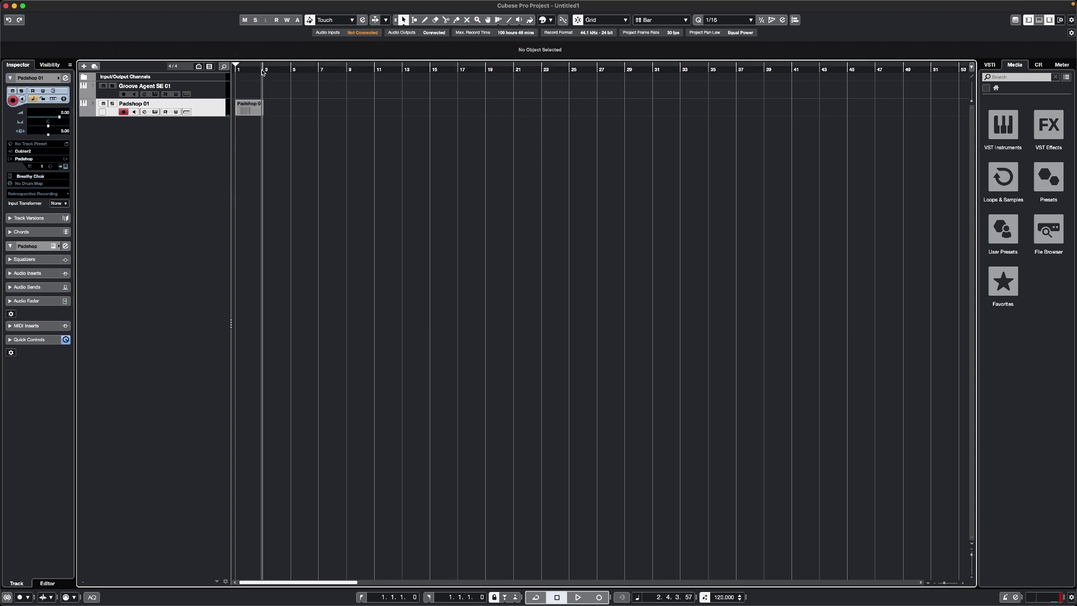
left_click(242, 68)
key("space")
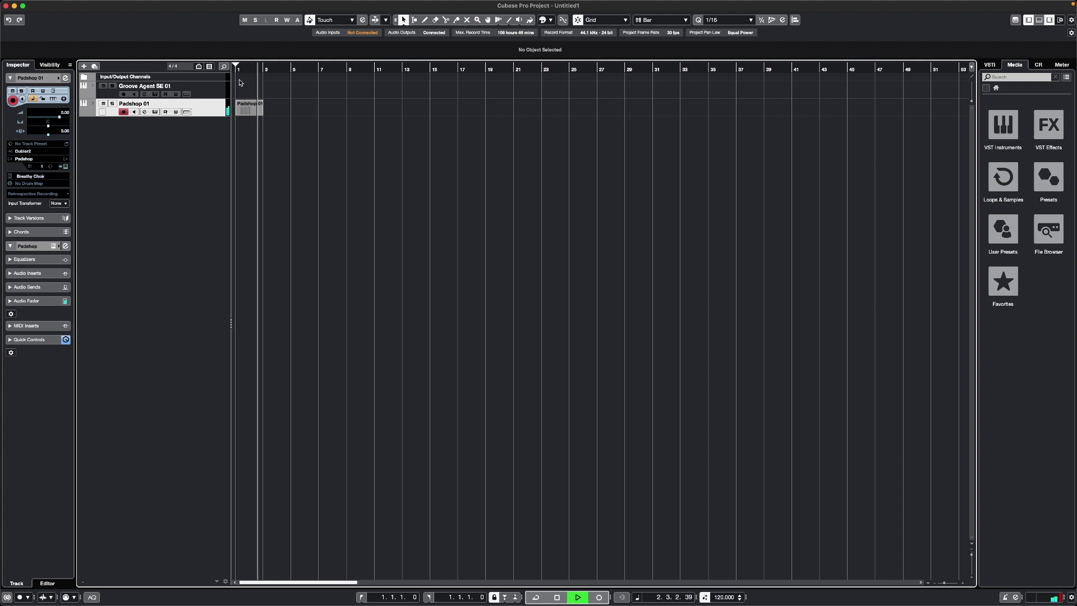
key("space")
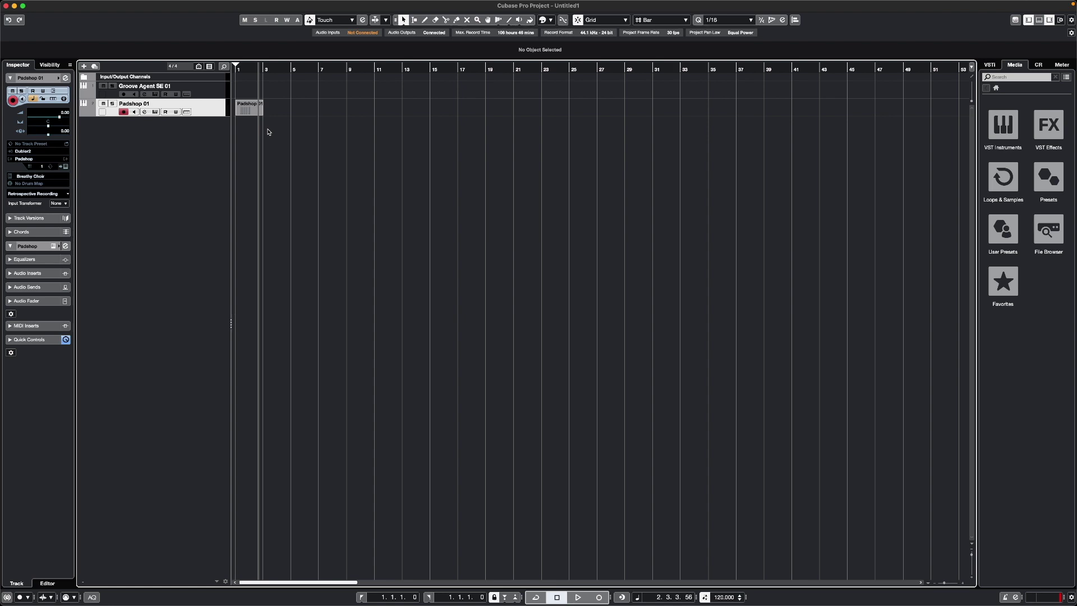
Add a Dubler Midi Capture instrument track and dismiss the plug-in's spacebar recording tip.
right_click(180, 133)
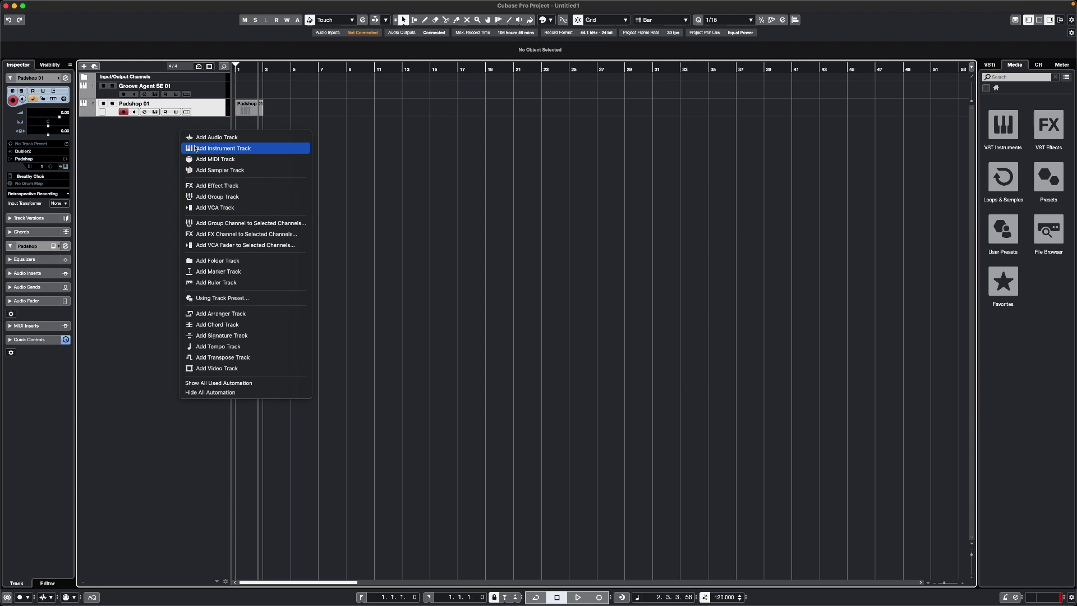
left_click(195, 147)
left_click(564, 185)
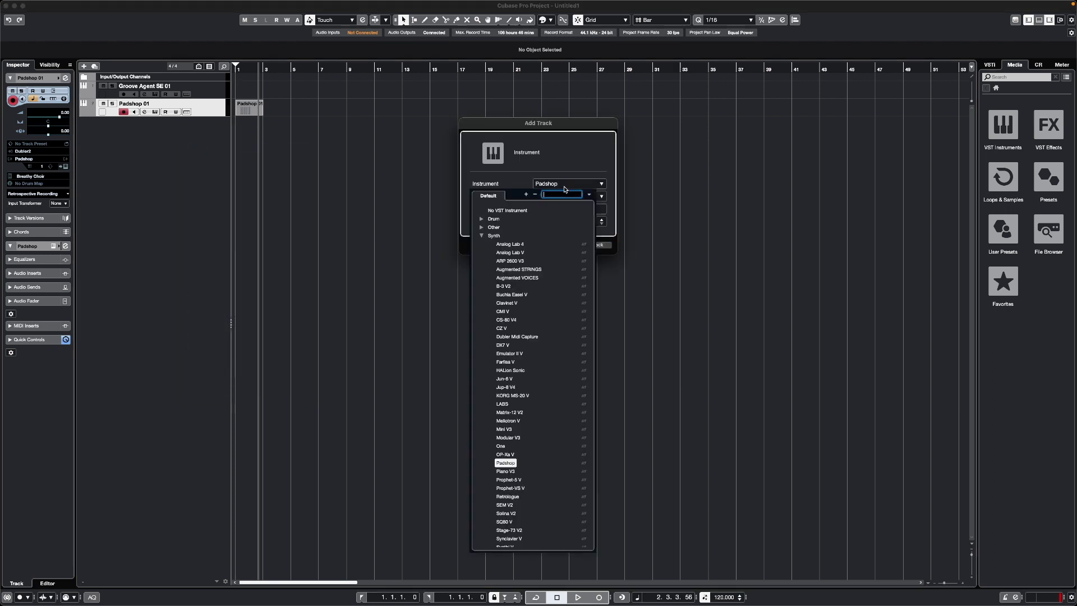
left_click(506, 338)
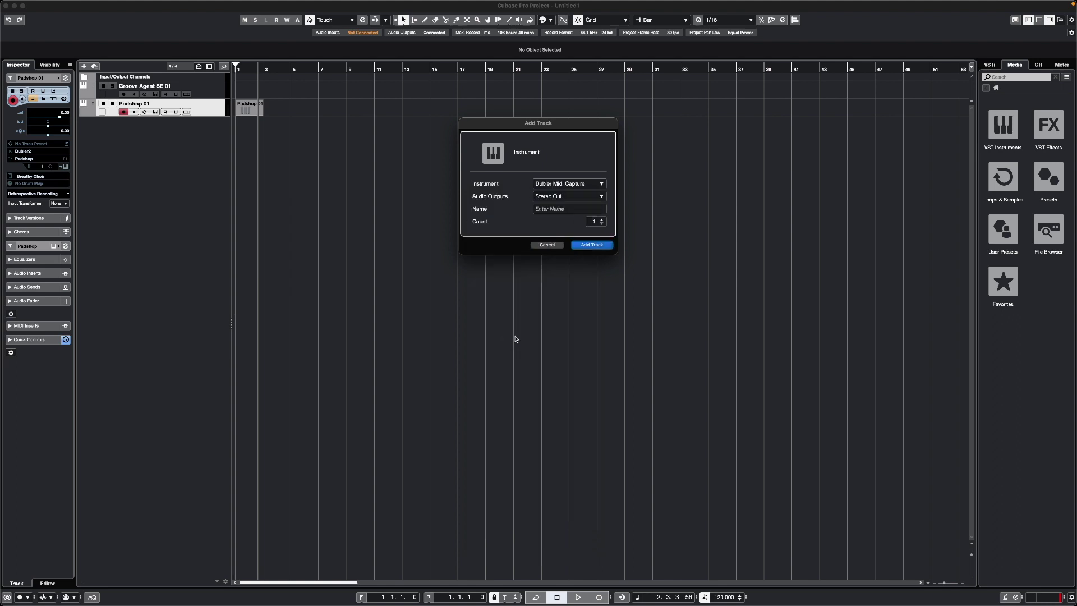
left_click(591, 246)
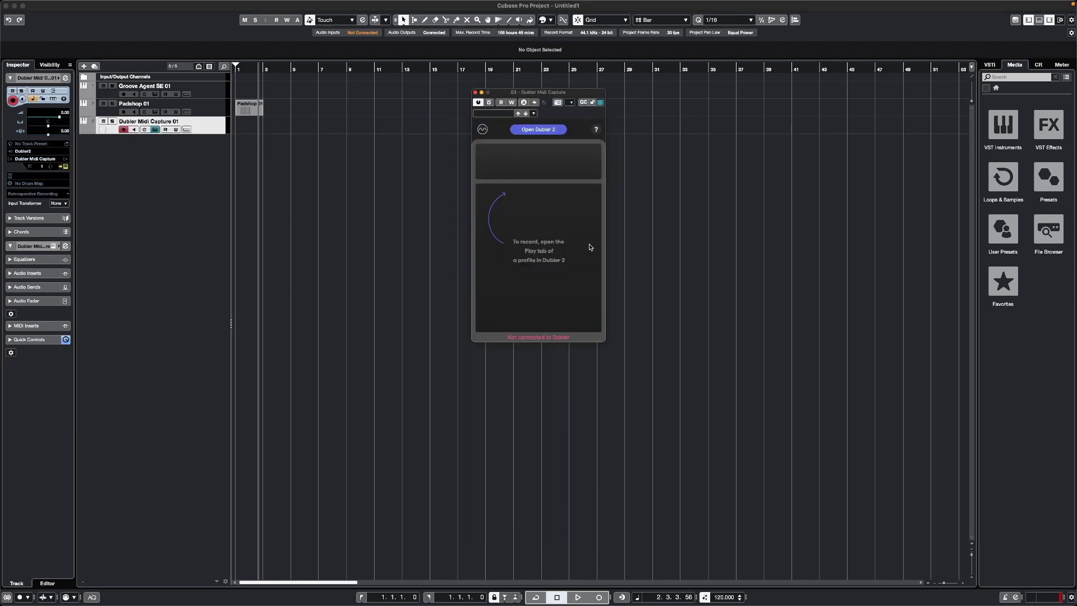
left_click_drag(552, 93, 451, 171)
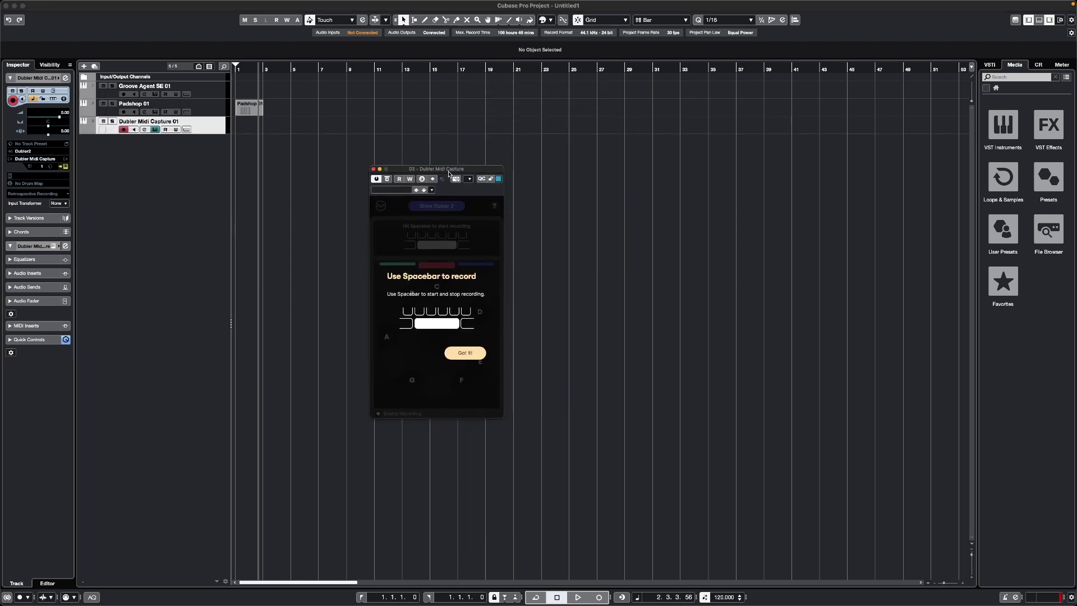
left_click(475, 357)
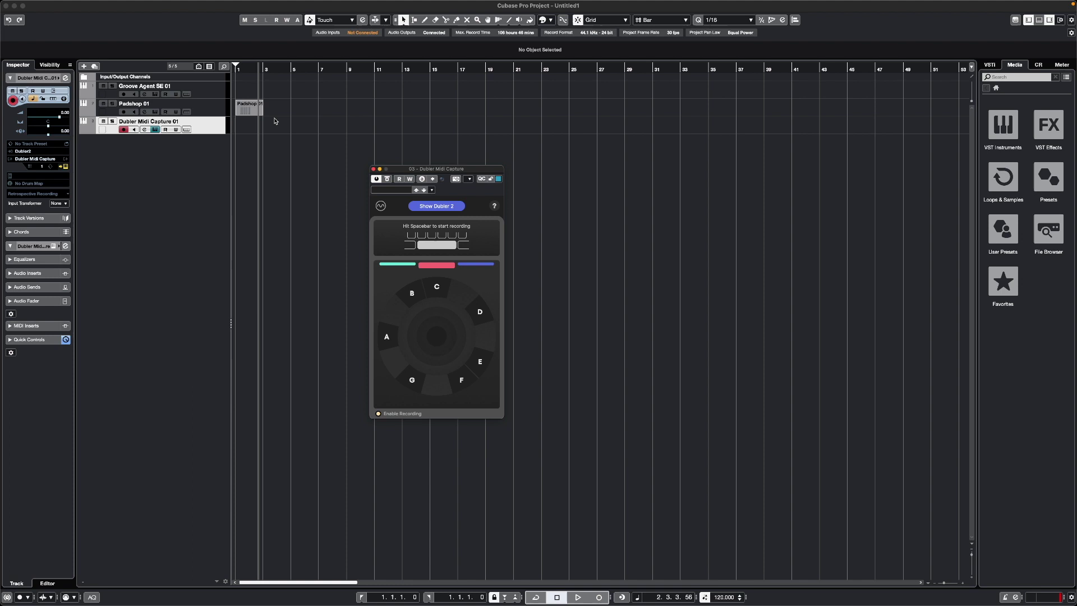
Delete the Padshop 01 part and make Padshop 01 the active track.
left_click(248, 111)
key("Delete")
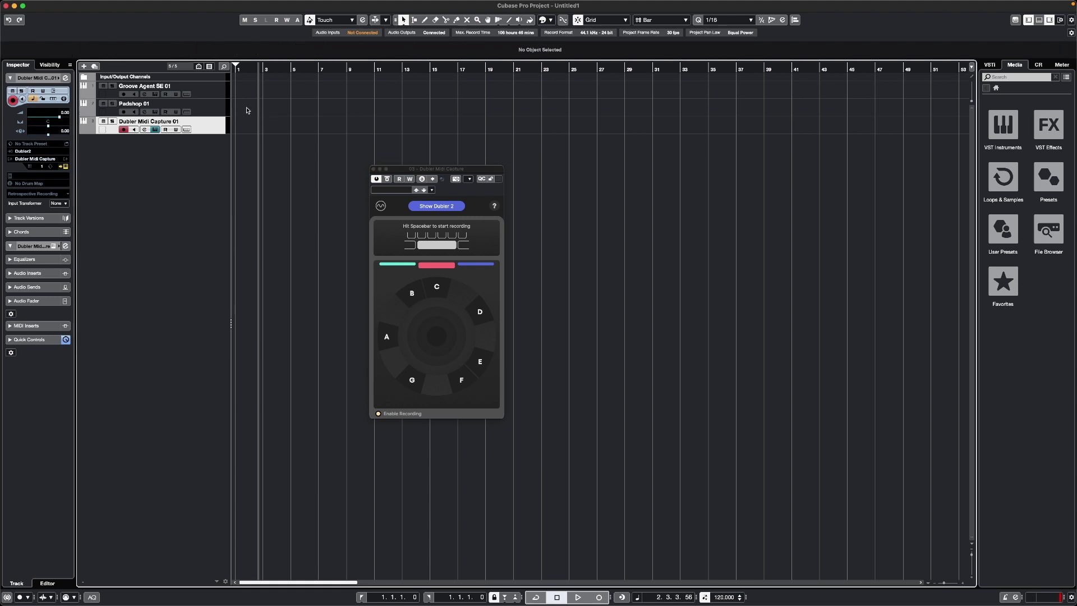
left_click(214, 104)
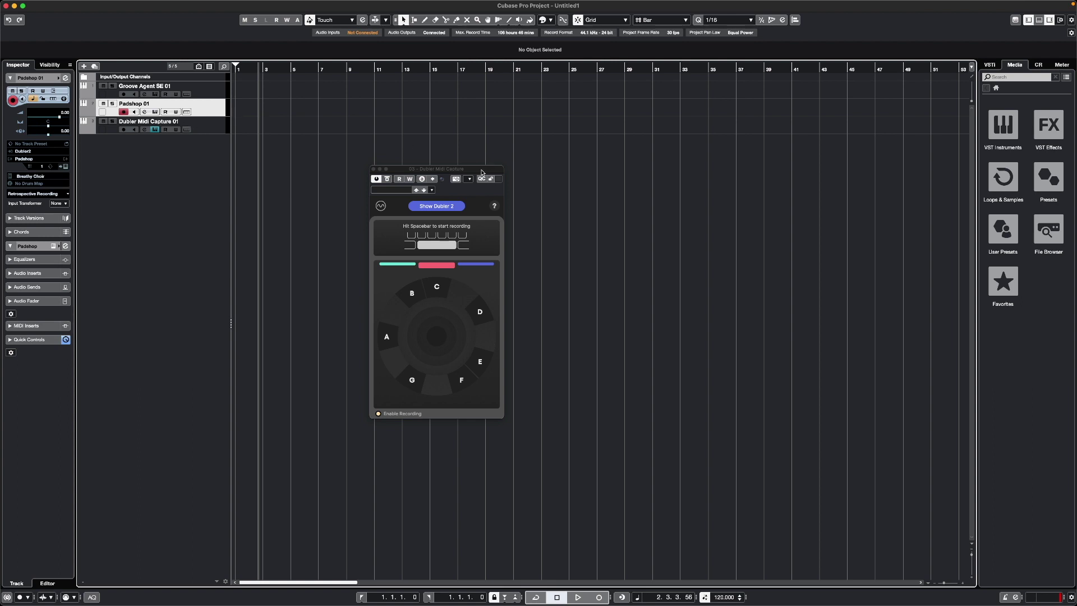
Capture a voice-played MIDI take in Dubler and drag the clip onto the Padshop track.
left_click_drag(479, 172, 461, 174)
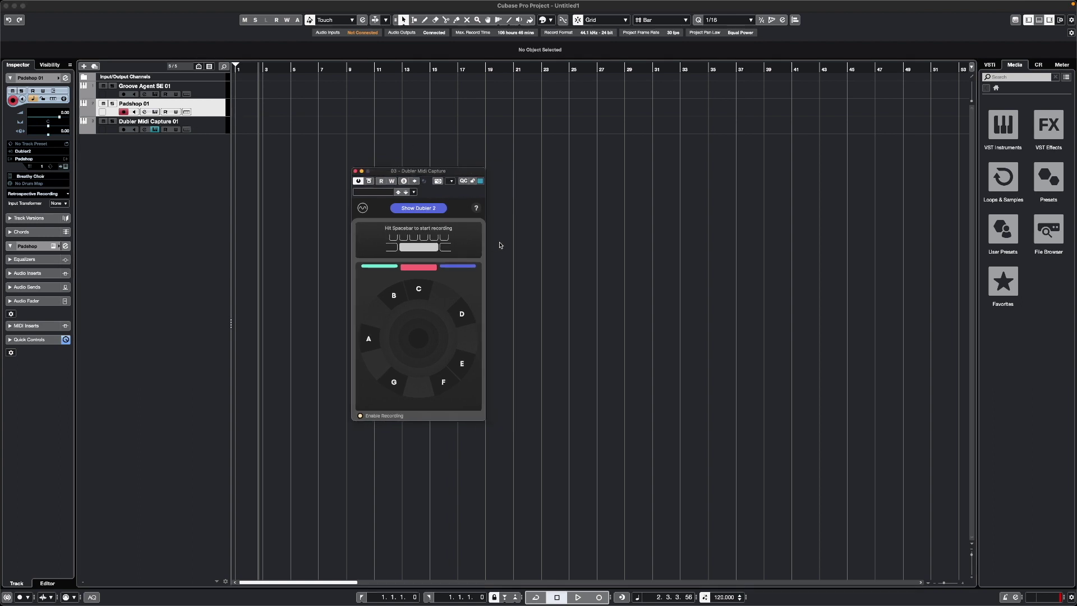
key("space")
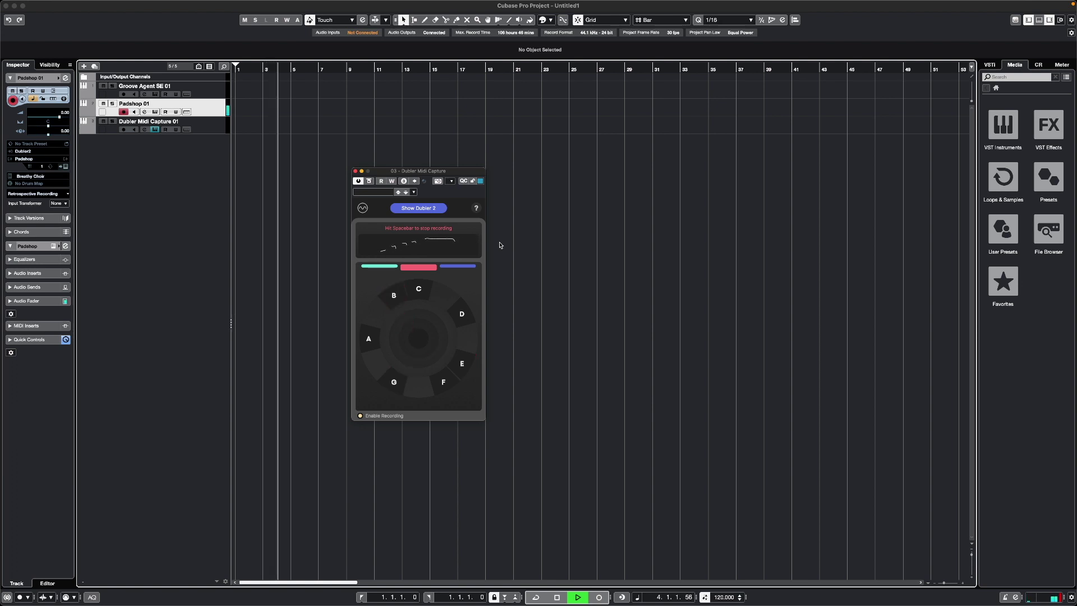
key("space")
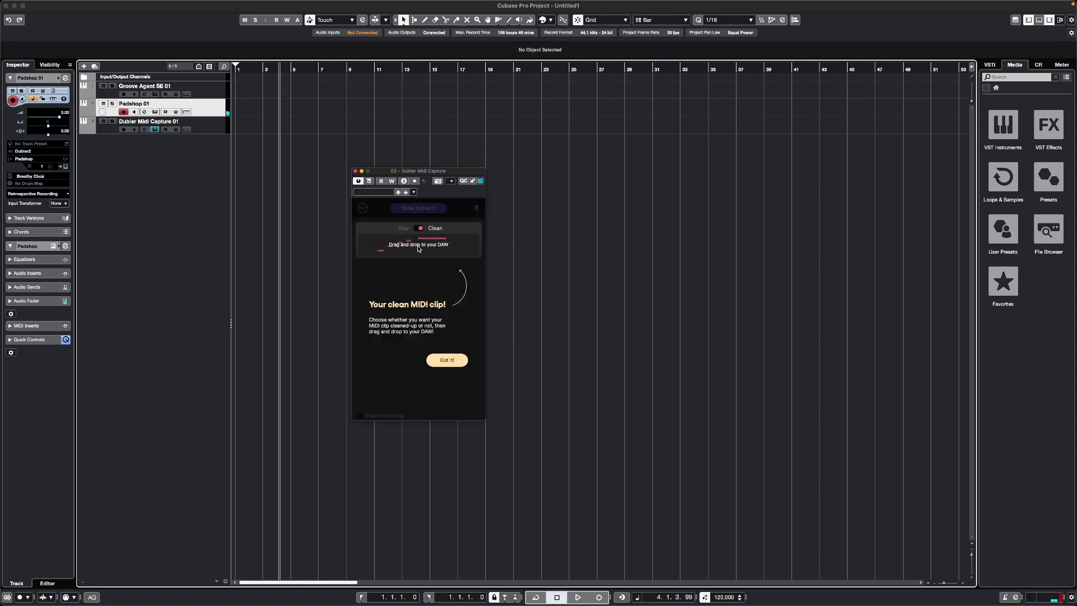
left_click_drag(447, 248, 238, 106)
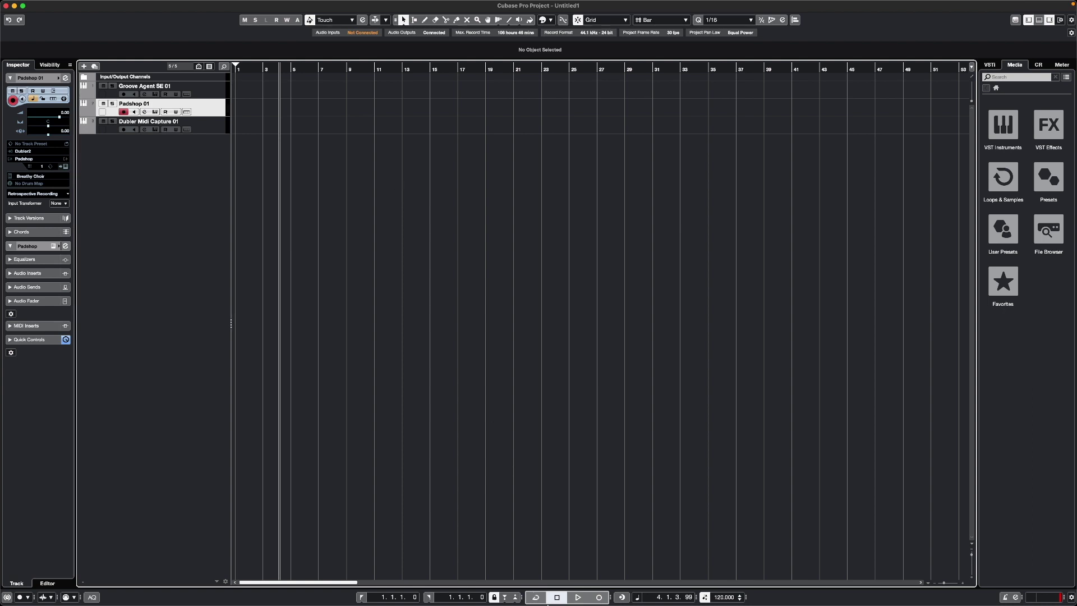
left_click(675, 602)
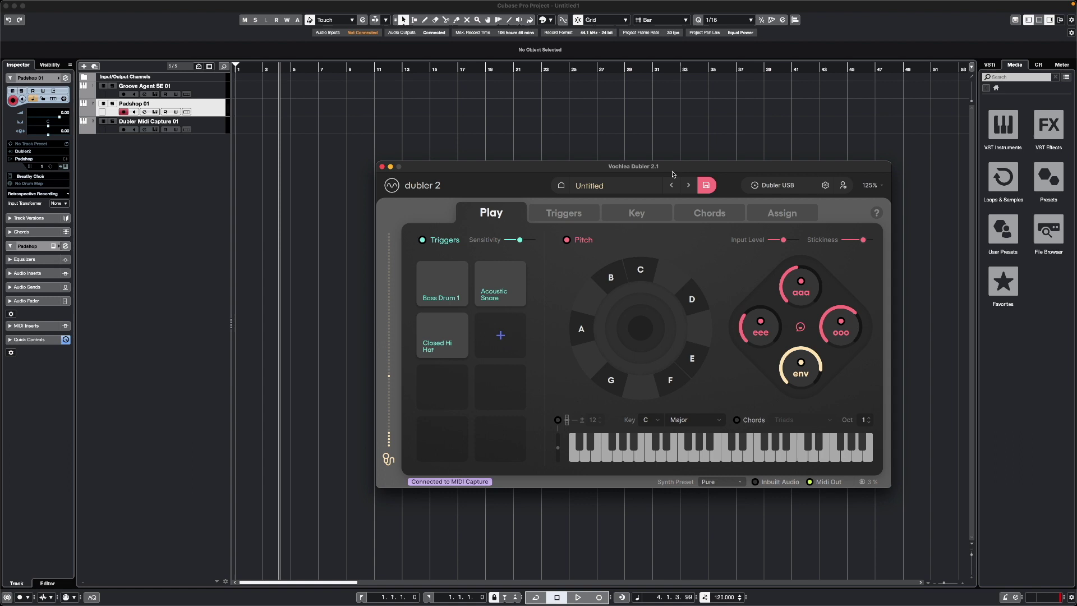
left_click_drag(674, 174, 567, 159)
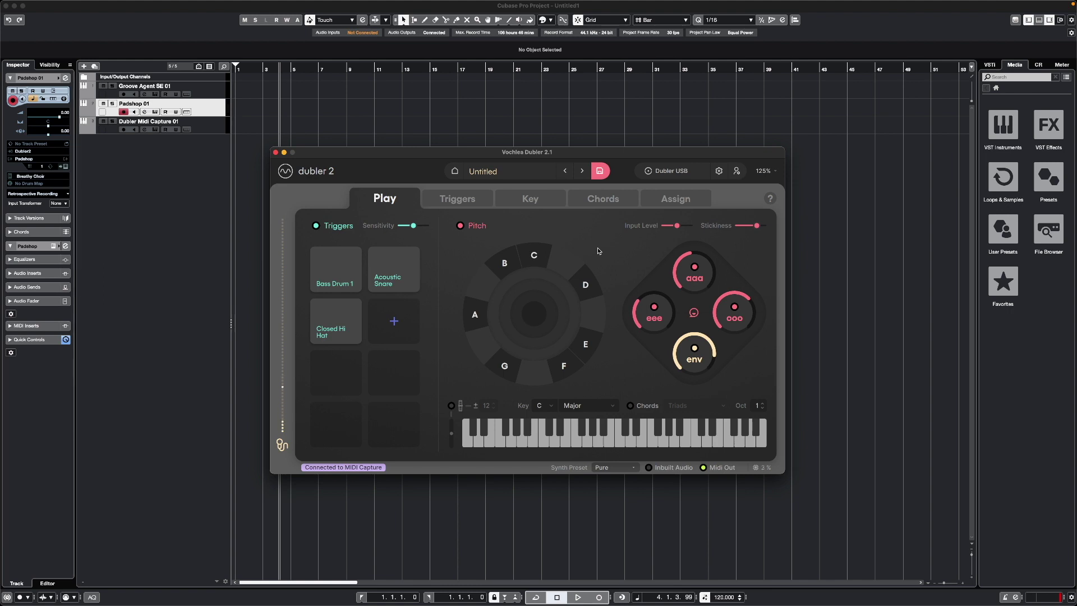
left_click(669, 199)
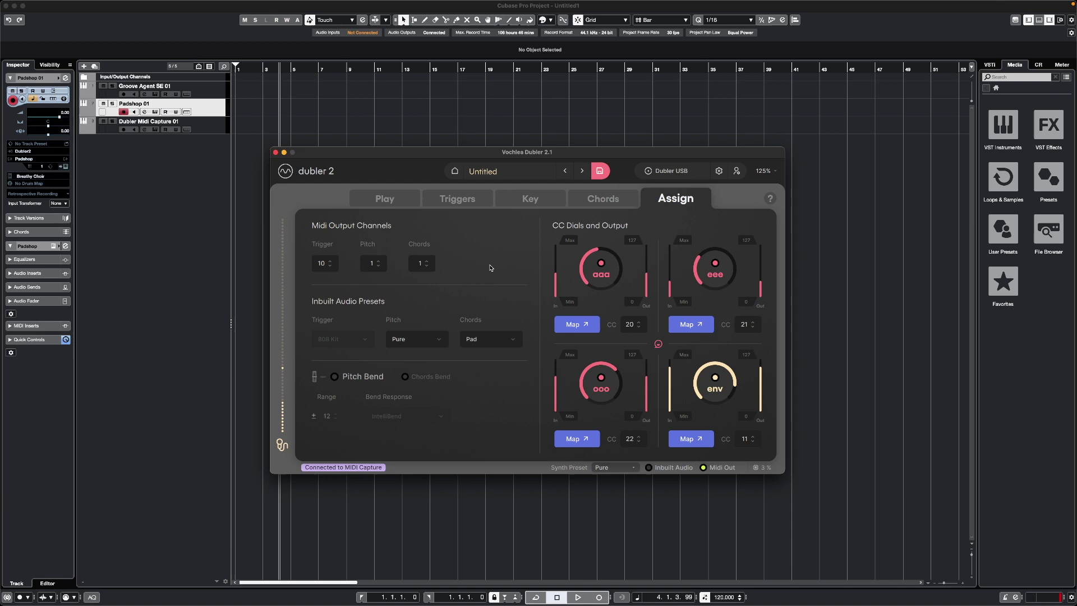
left_click(224, 193)
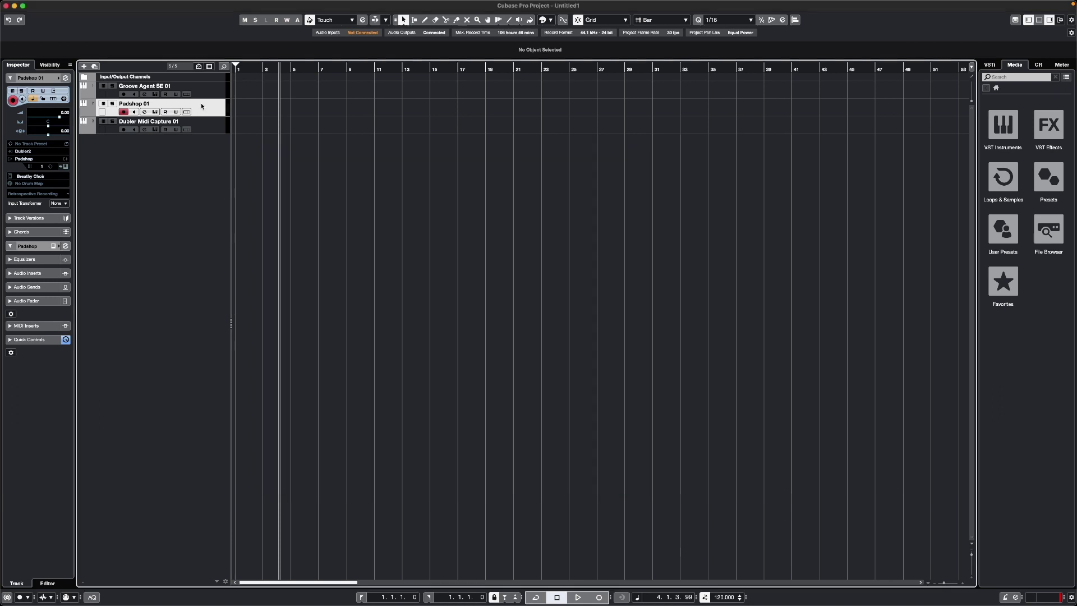
Lower Padshop 01's filter cutoff to 30 Hz, then bring Dubler 2 back to the front.
left_click(155, 112)
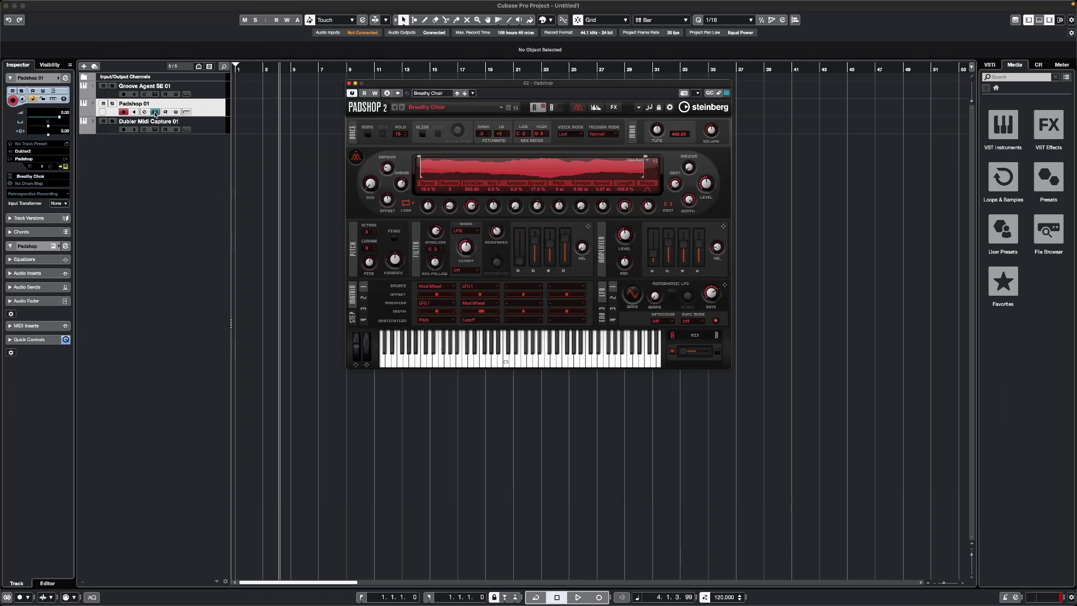
left_click_drag(529, 83, 524, 152)
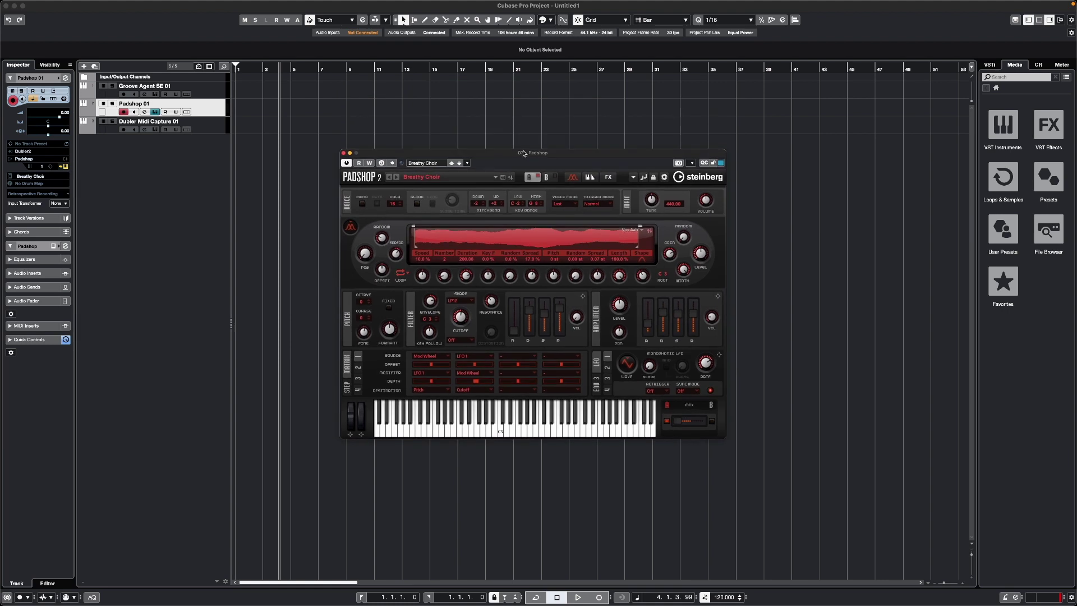
mouse_move(468, 316)
left_mouse_down()
mouse_move(470, 355)
mouse_move(455, 325)
left_mouse_up()
right_click(459, 319)
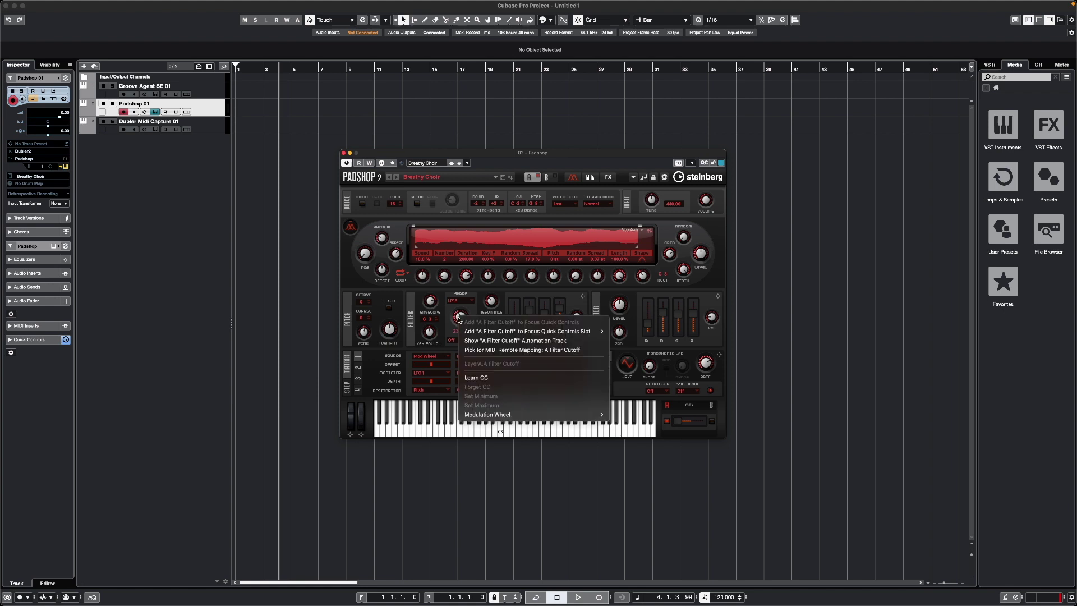
left_click(563, 516)
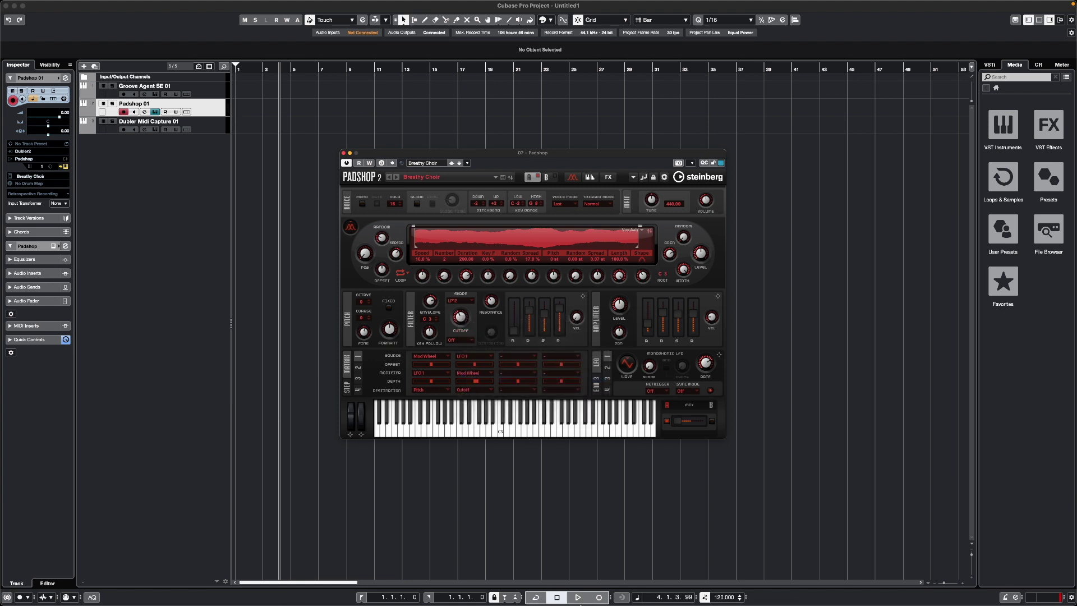
left_click(676, 593)
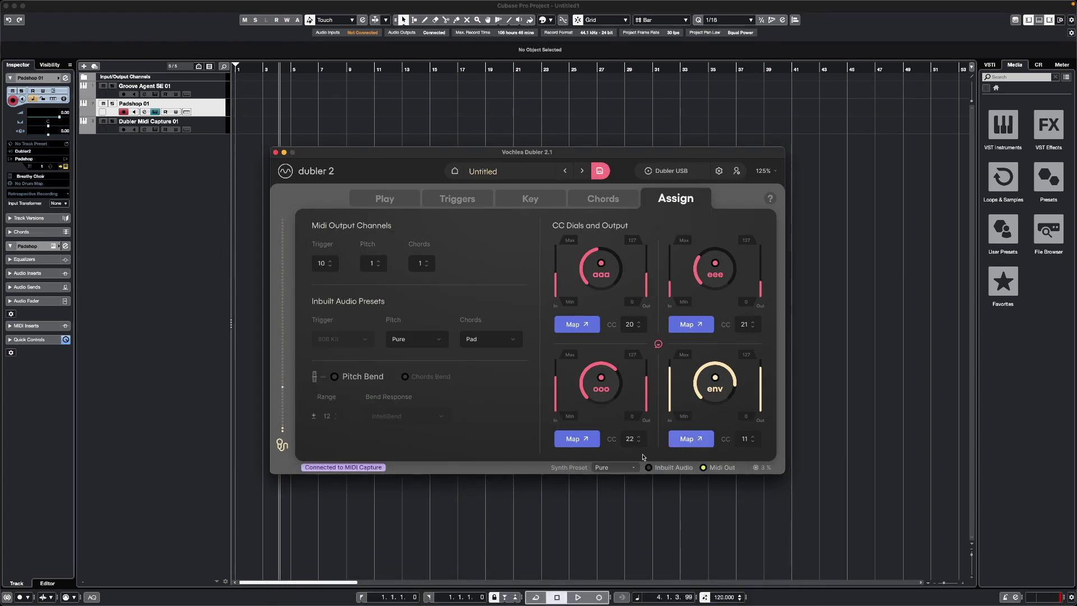
Send Dubler's eee dial (CC 21) and aaa dial (CC 20) to Cubase for mapping.
left_click(696, 331)
left_click(581, 326)
left_click(385, 199)
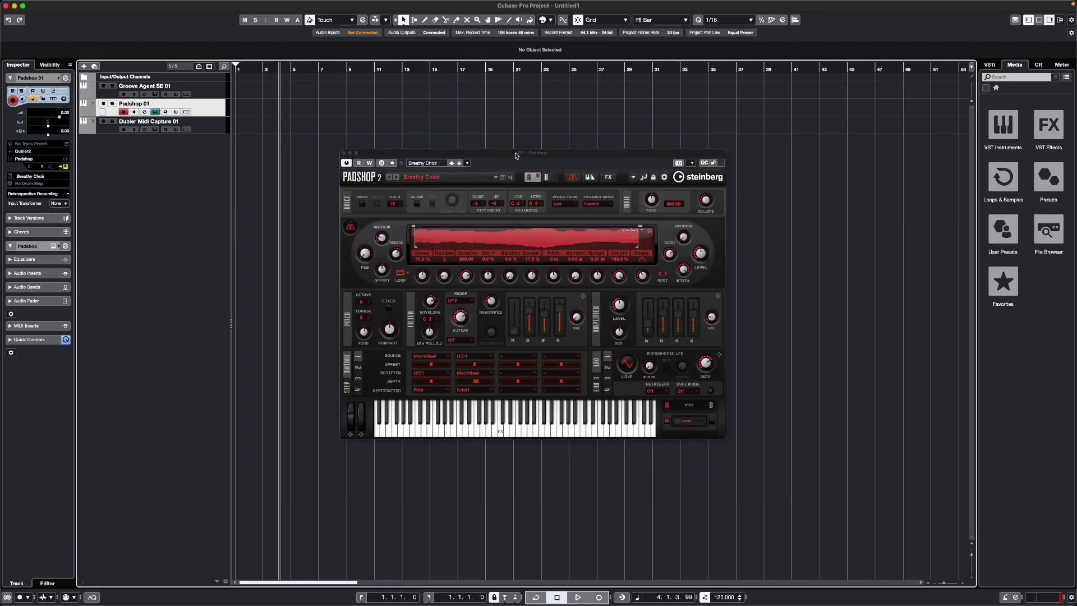
left_click_drag(515, 155, 441, 129)
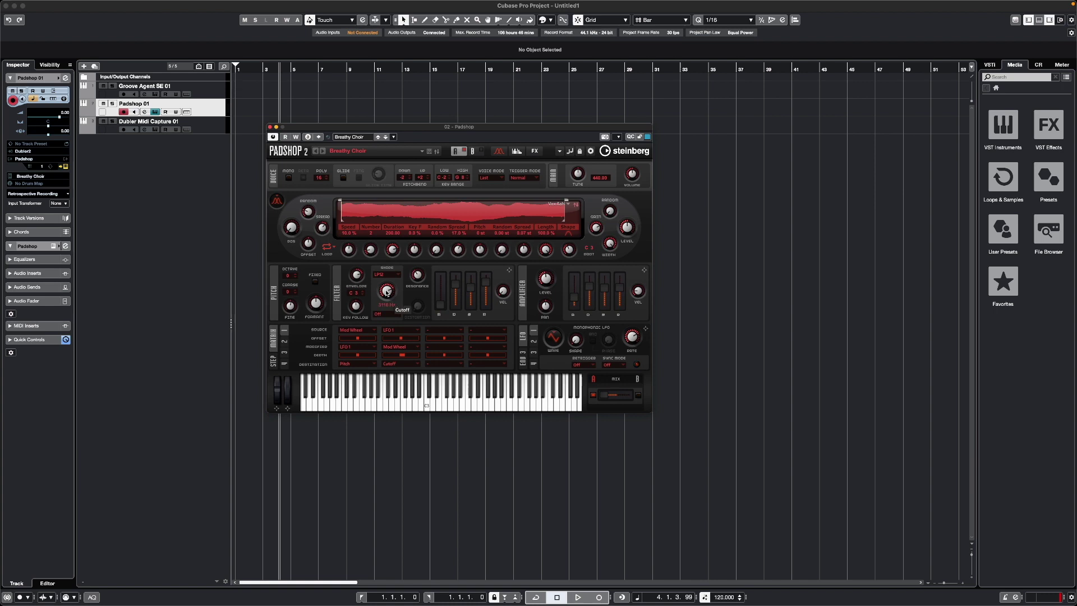